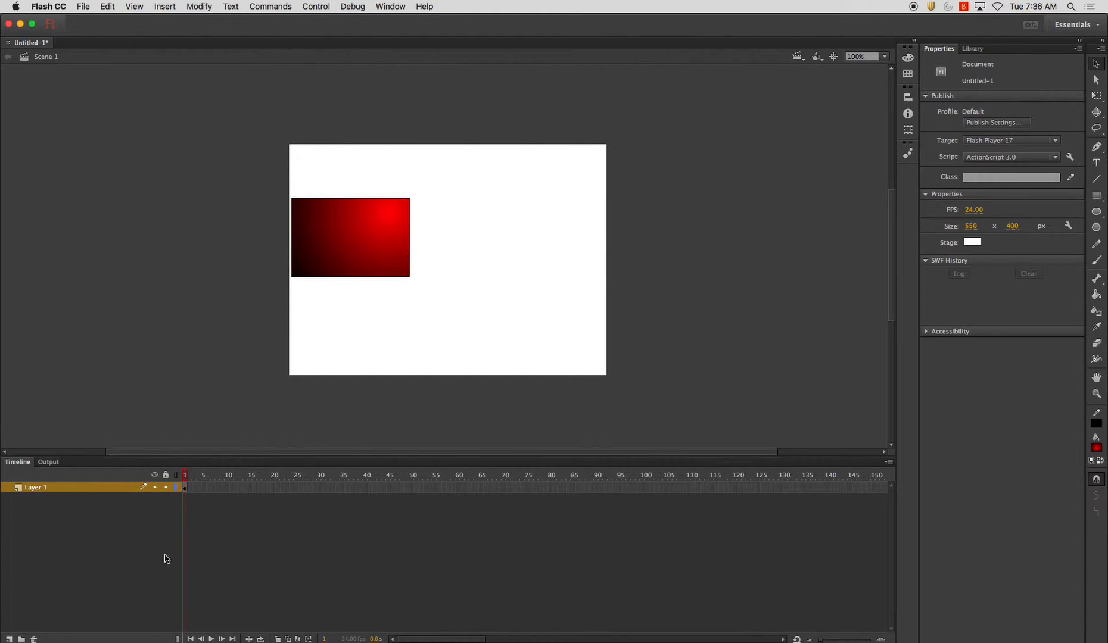
Step: Insert a blank keyframe at frame 40 of Layer 1 and draw a circle on the right half of the stage
click(365, 486)
key(F7)
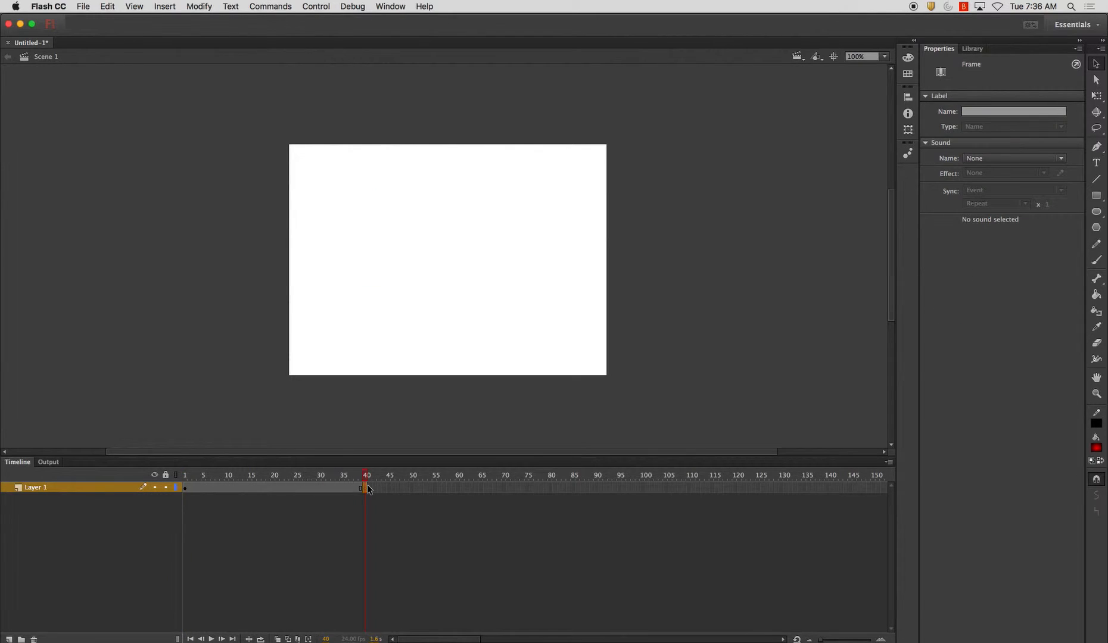
click(1087, 211)
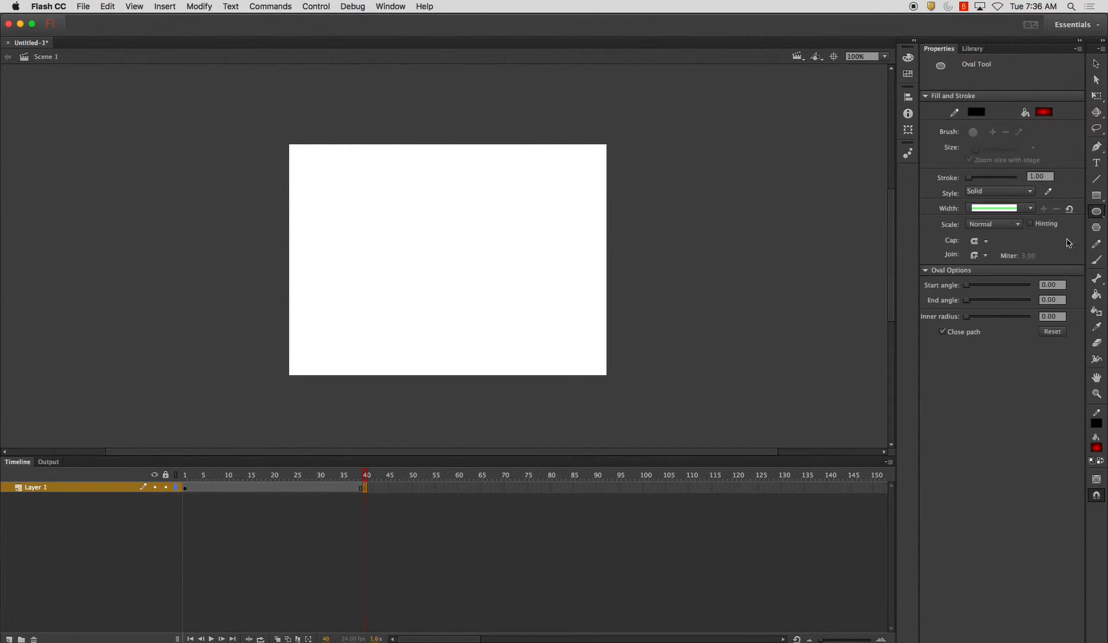
mouse_move(459, 202)
mouse_down()
mouse_move(538, 298)
mouse_move(578, 319)
mouse_up()
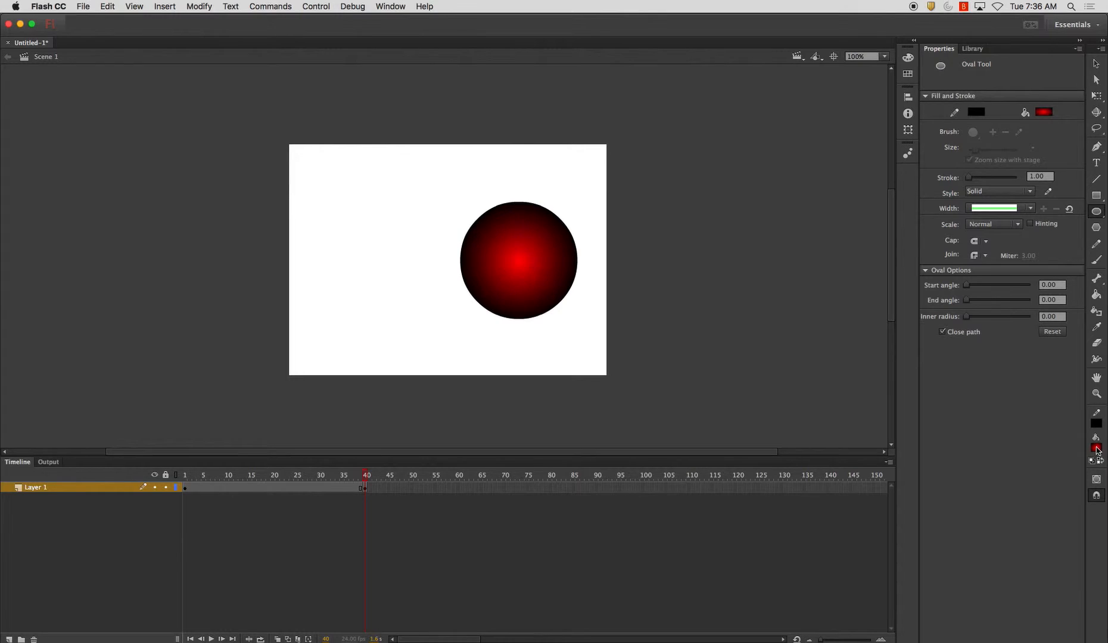
Step: Fill the circle with the blue radial gradient, placing its highlight toward the circle's upper right
click(1097, 448)
click(962, 579)
key(k)
click(544, 227)
click(545, 238)
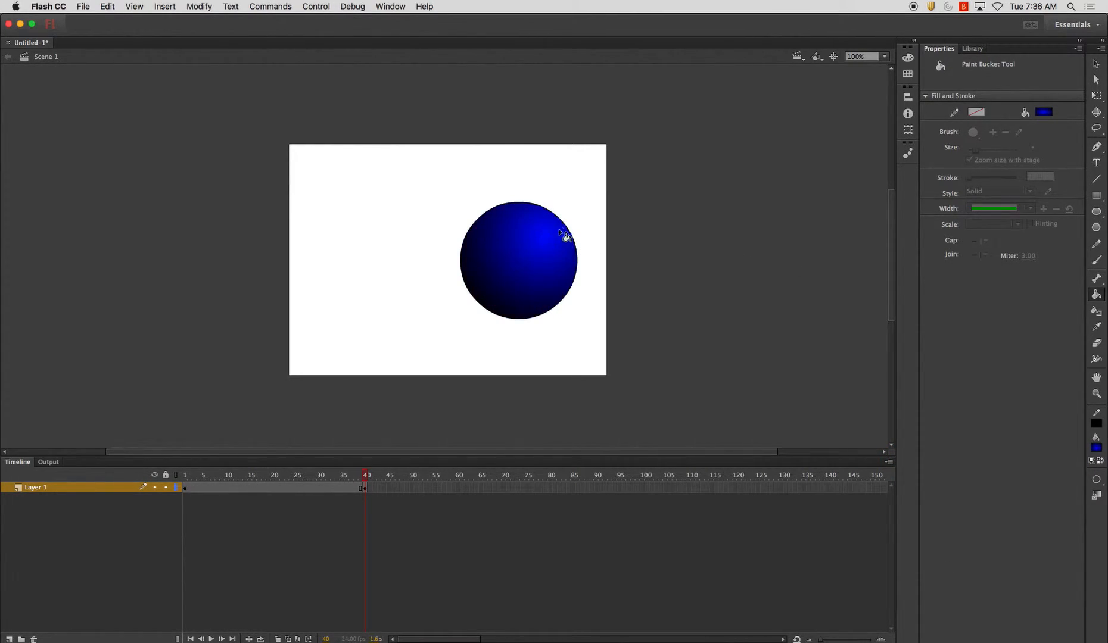
key(v)
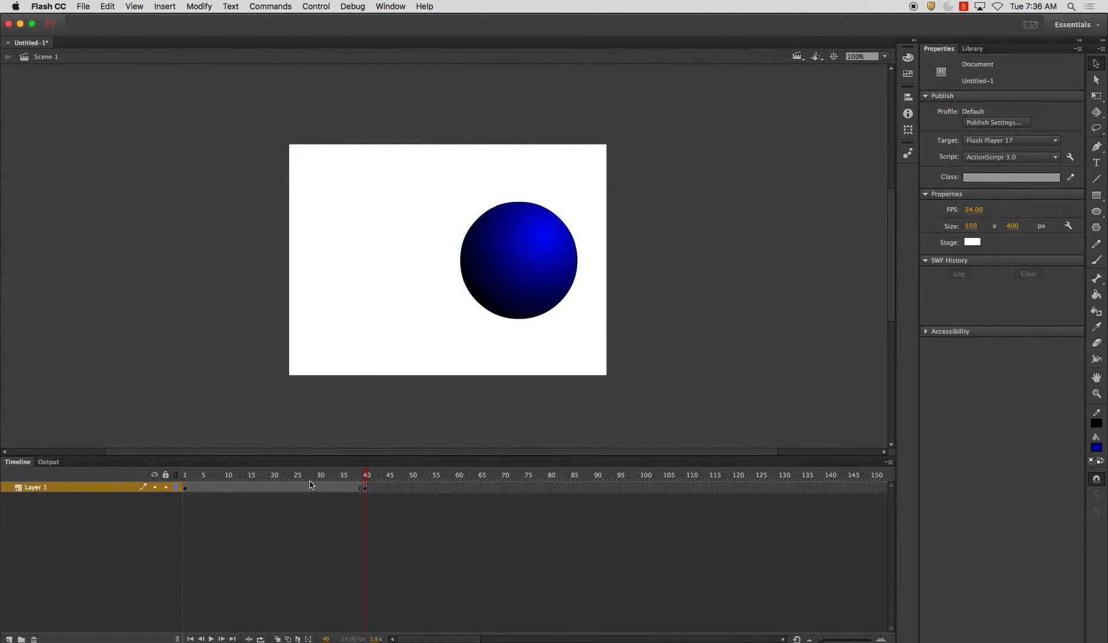
Step: Create a shape tween between the rectangle and the circle on Layer 1 and scrub through frames 1 to 40
click(293, 487)
right_click(292, 492)
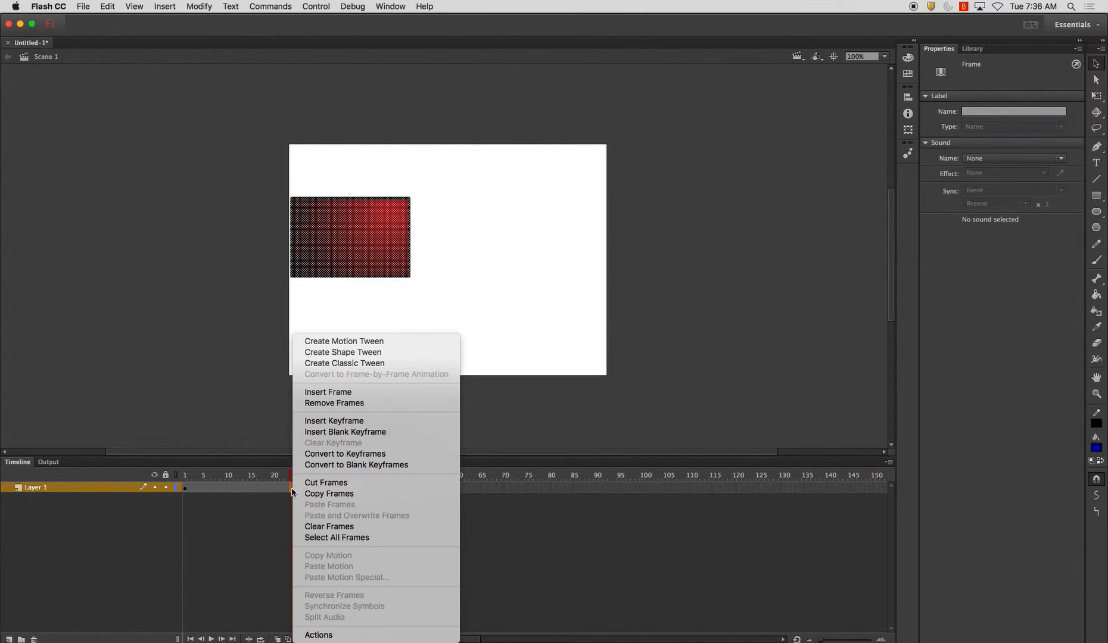
click(343, 353)
click(212, 475)
drag(232, 475, 365, 476)
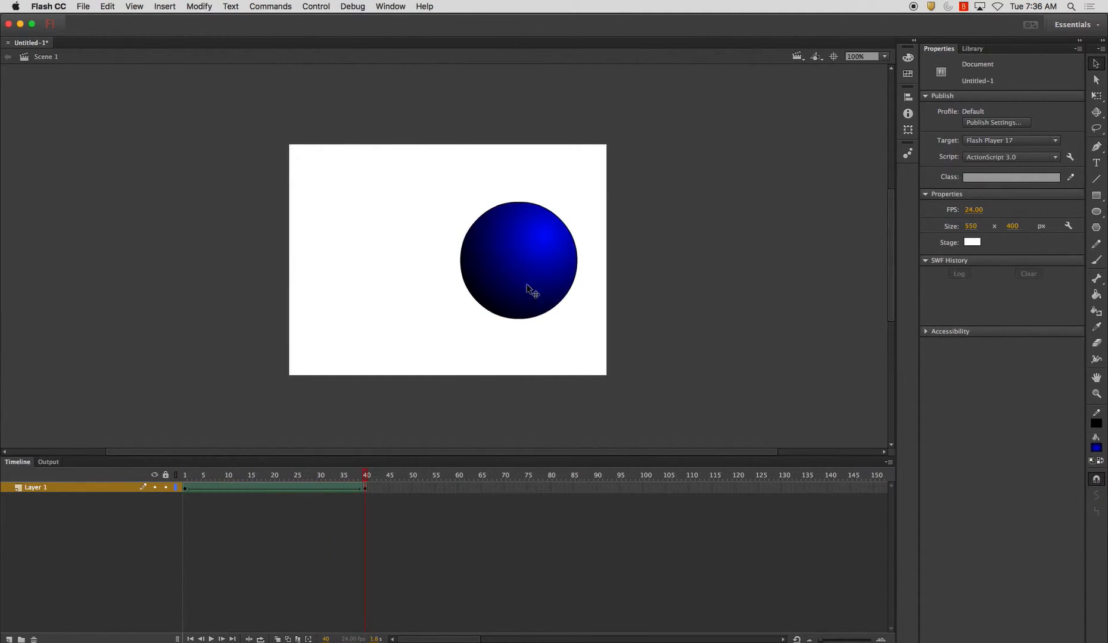
drag(193, 479, 186, 478)
Step: Rename Layer 1 as Shape_Tween
click(44, 490)
double_click(43, 490)
text(Shape_Twee)
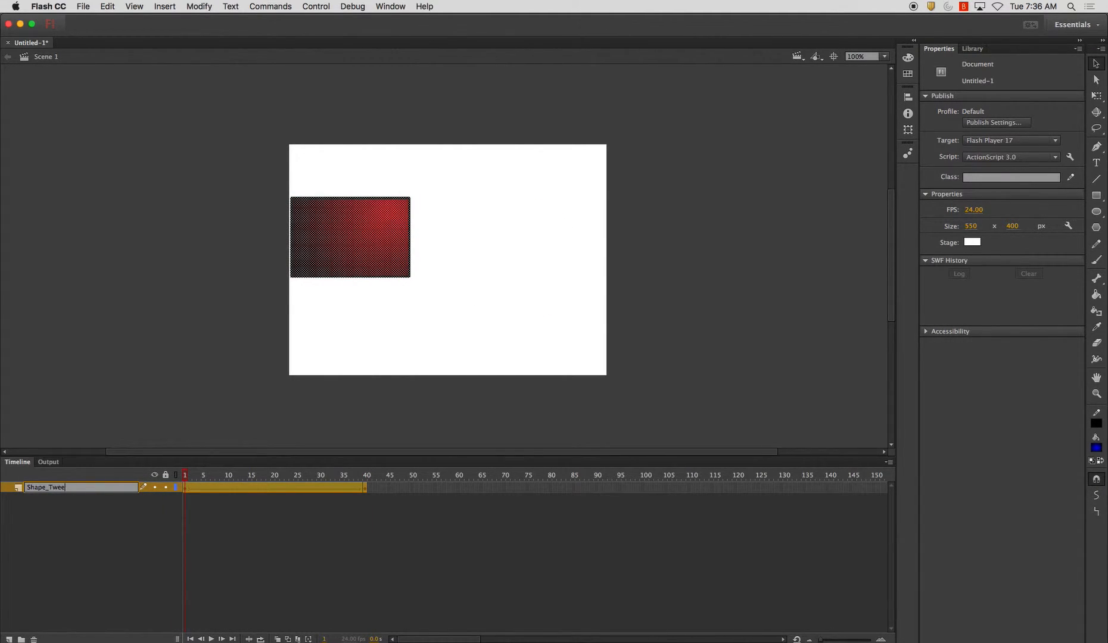
text(n)
key(Return)
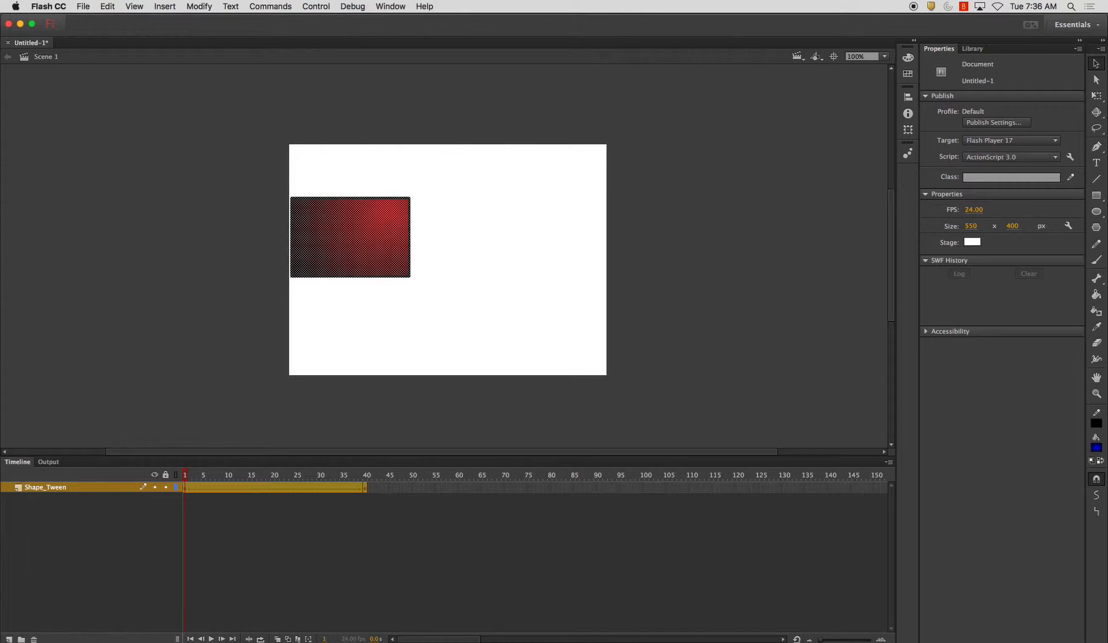
Step: Add a new layer, move it beneath Shape_Tween and name it Shape_Hints
click(9, 639)
mouse_move(51, 487)
mouse_down()
mouse_move(47, 515)
mouse_move(56, 504)
mouse_up()
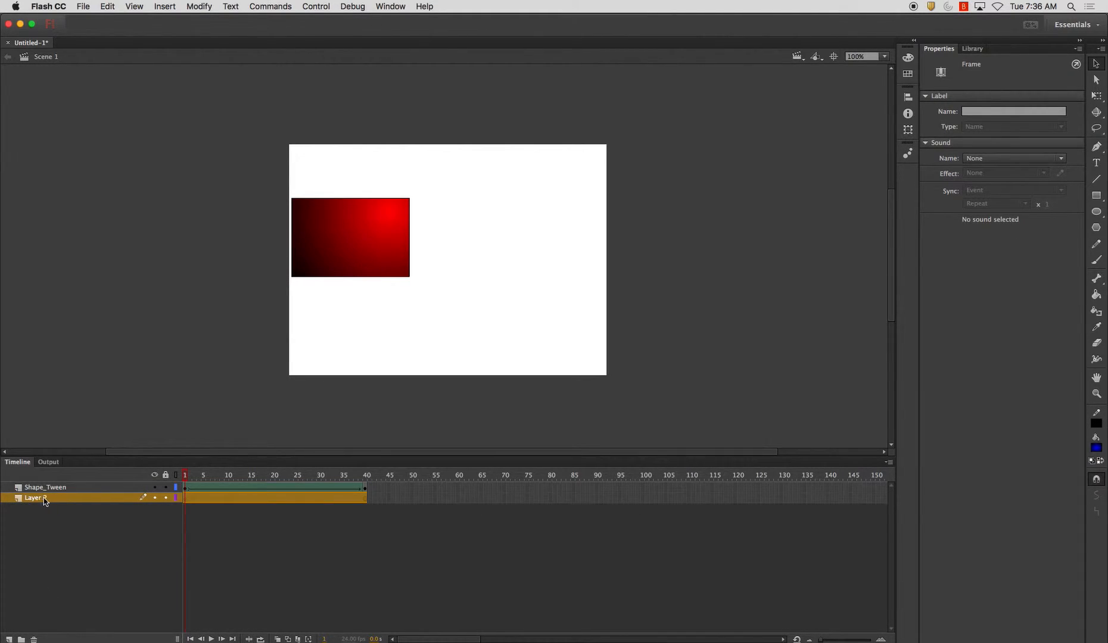
double_click(43, 499)
text(Shape_Hints)
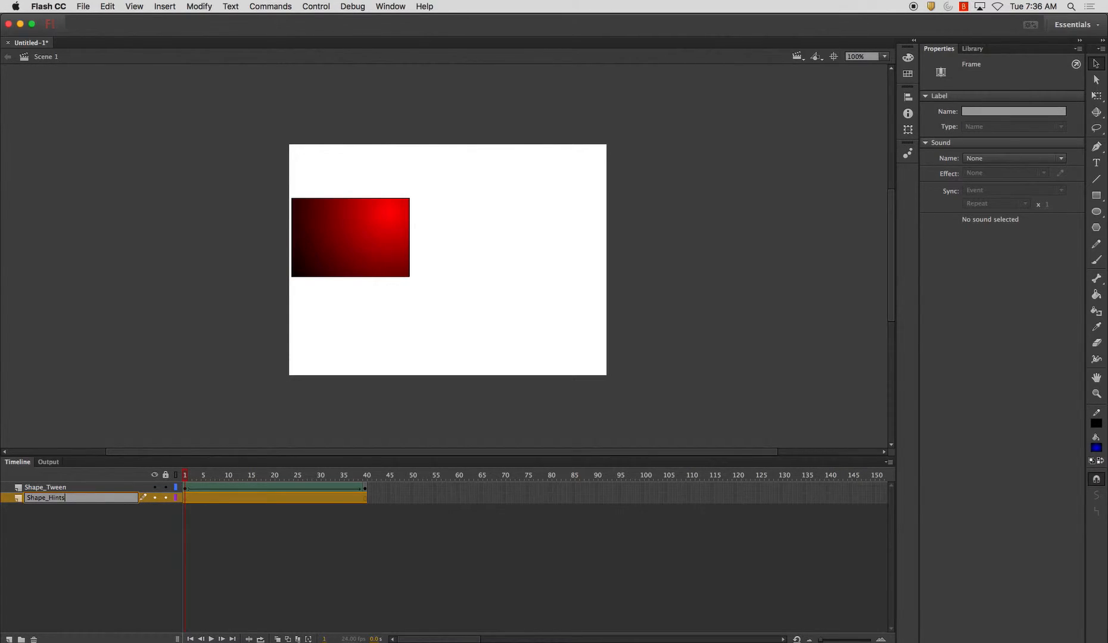
key(Return)
Step: Configure the PolyStar tool to draw a star with 5 sides
click(1098, 211)
click(1099, 228)
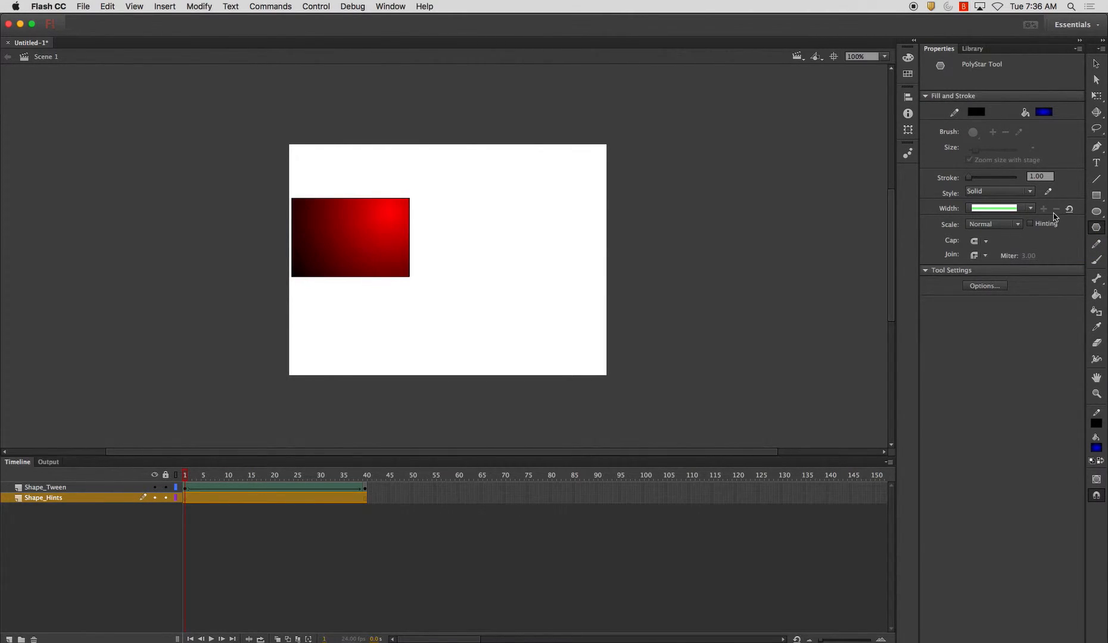
click(985, 286)
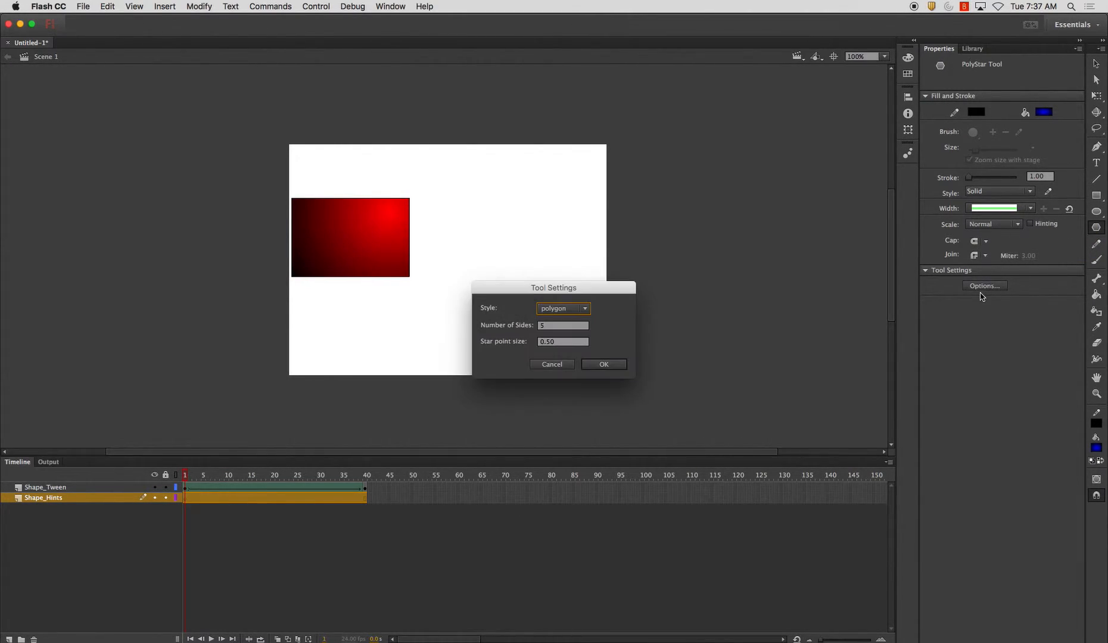
click(582, 309)
click(563, 329)
click(586, 365)
Step: Draw a five-pointed star with a white-to-black radial gradient fill below the rectangle on the Shape_Hints layer
drag(346, 325, 367, 355)
key(super+z)
click(1097, 448)
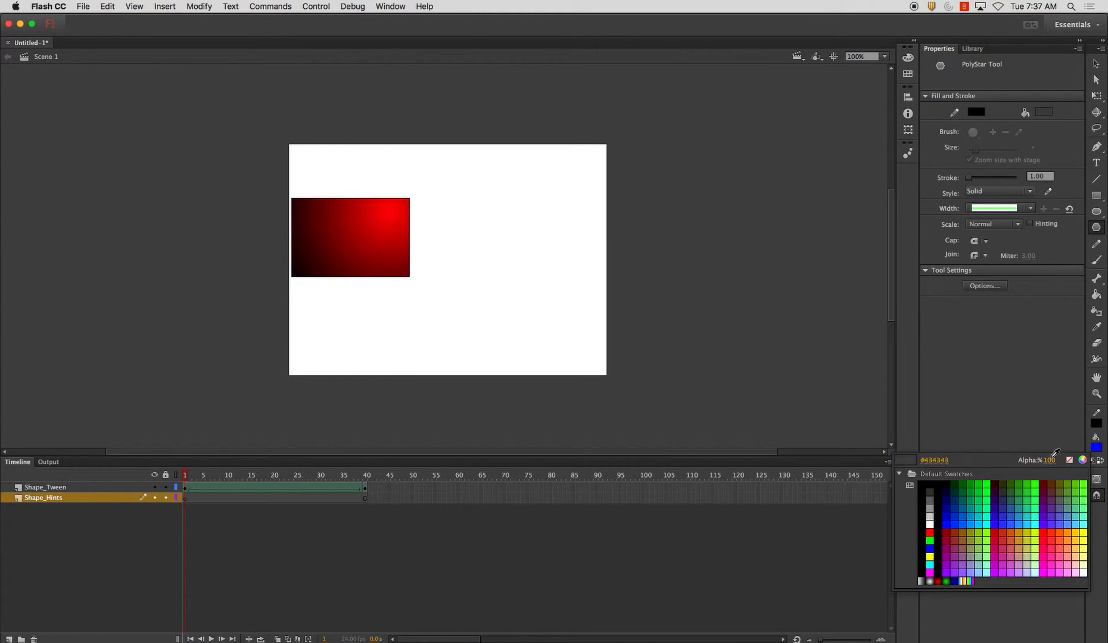
click(948, 581)
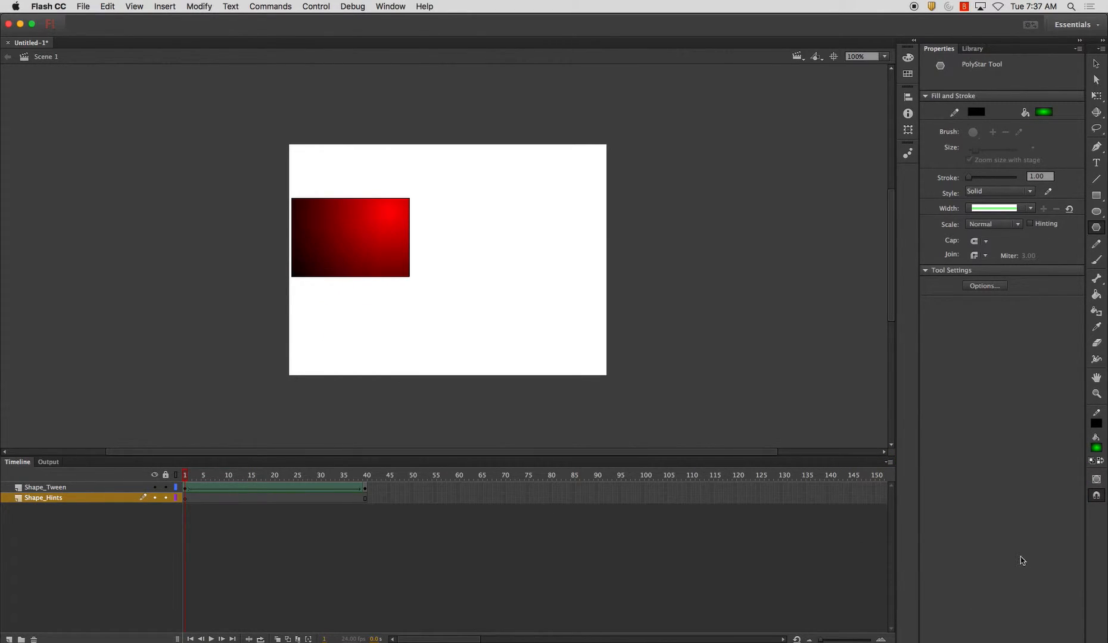
click(1097, 448)
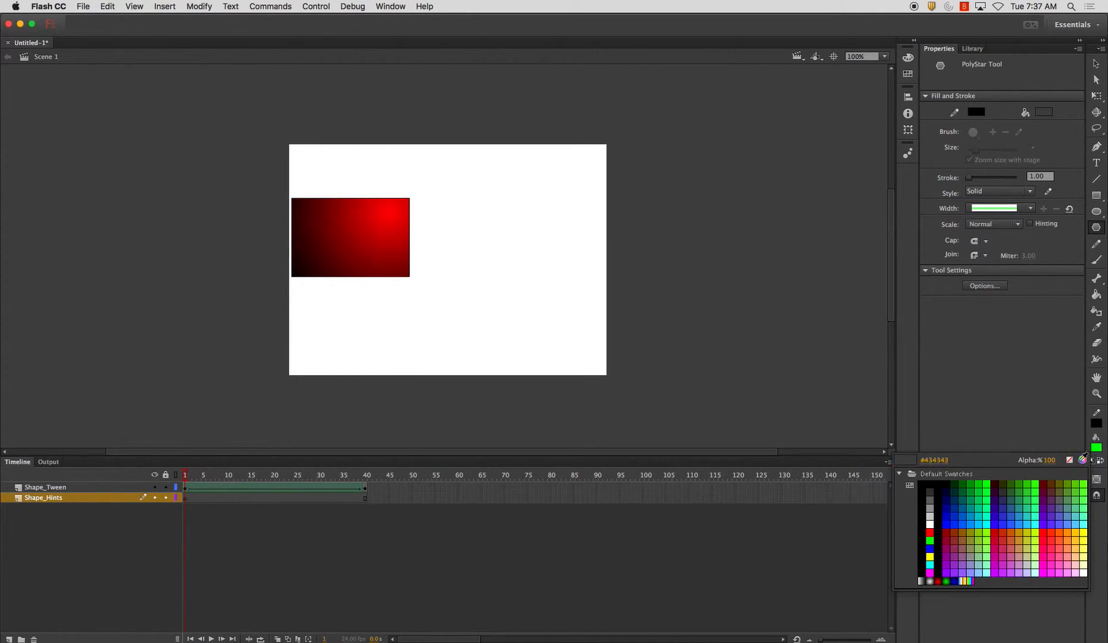
click(931, 580)
drag(322, 312, 360, 361)
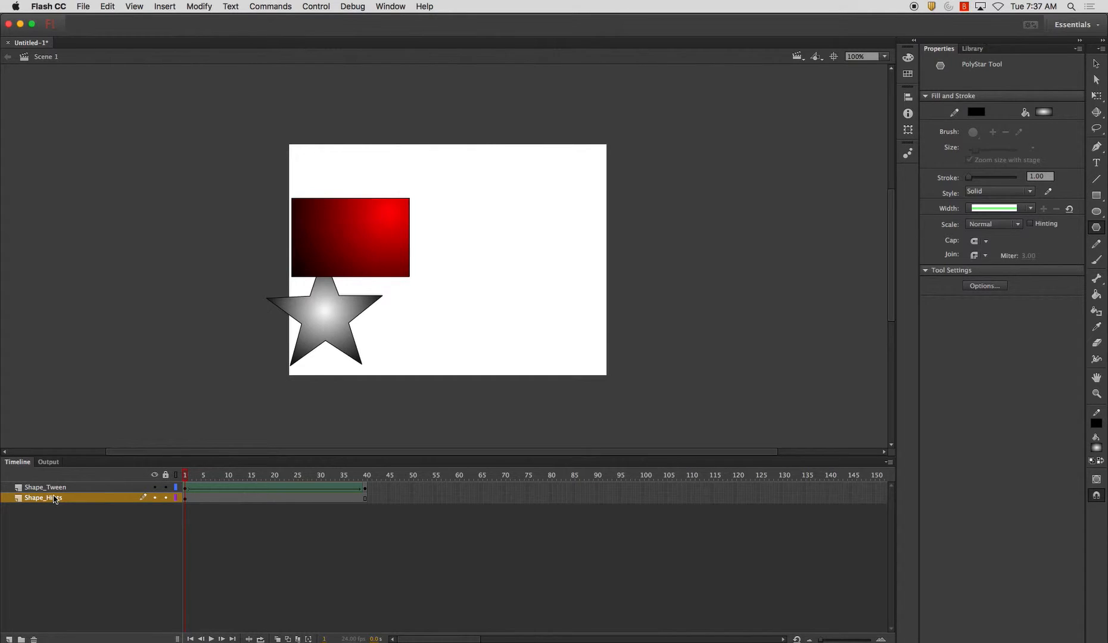
Step: Insert a blank keyframe at frame 40 of Shape_Hints and draw a circle overlapping the stage's upper-right corner
click(366, 498)
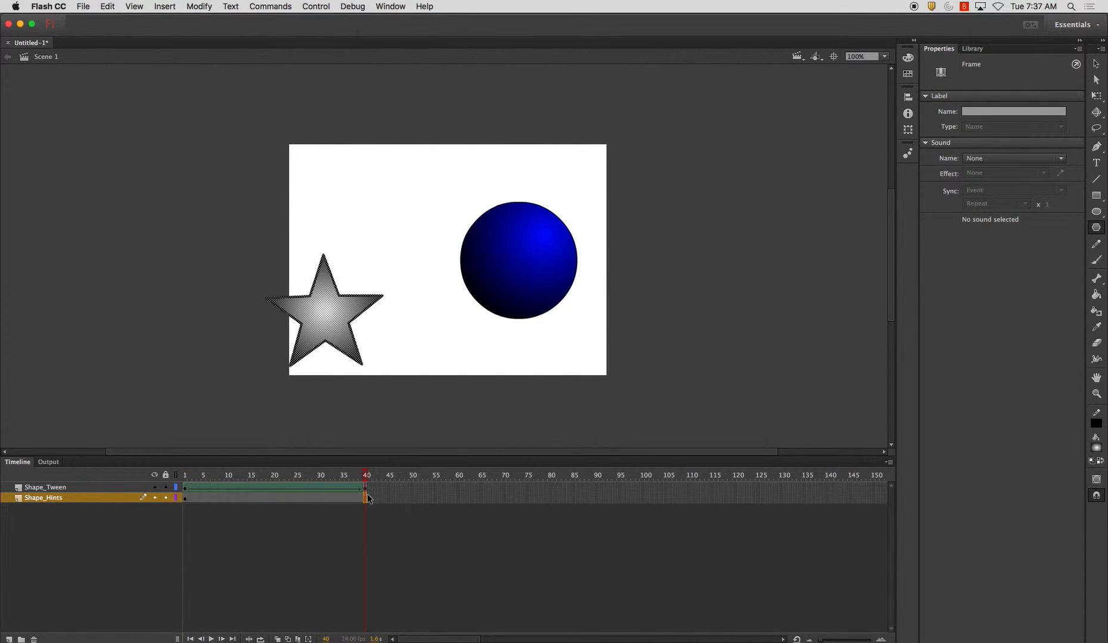
key(F7)
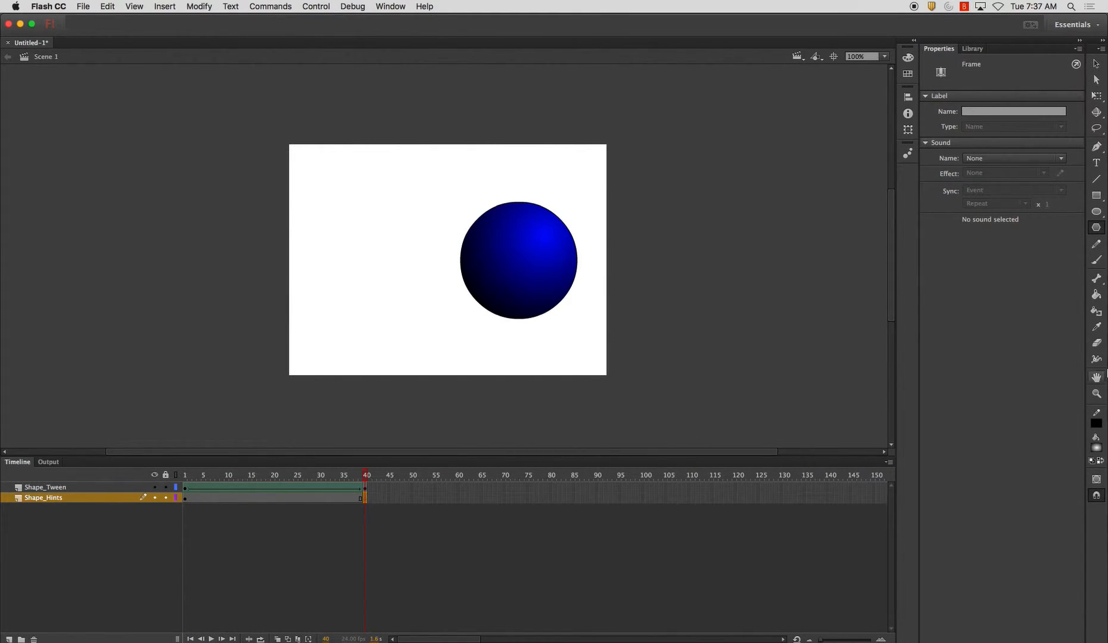
click(1099, 212)
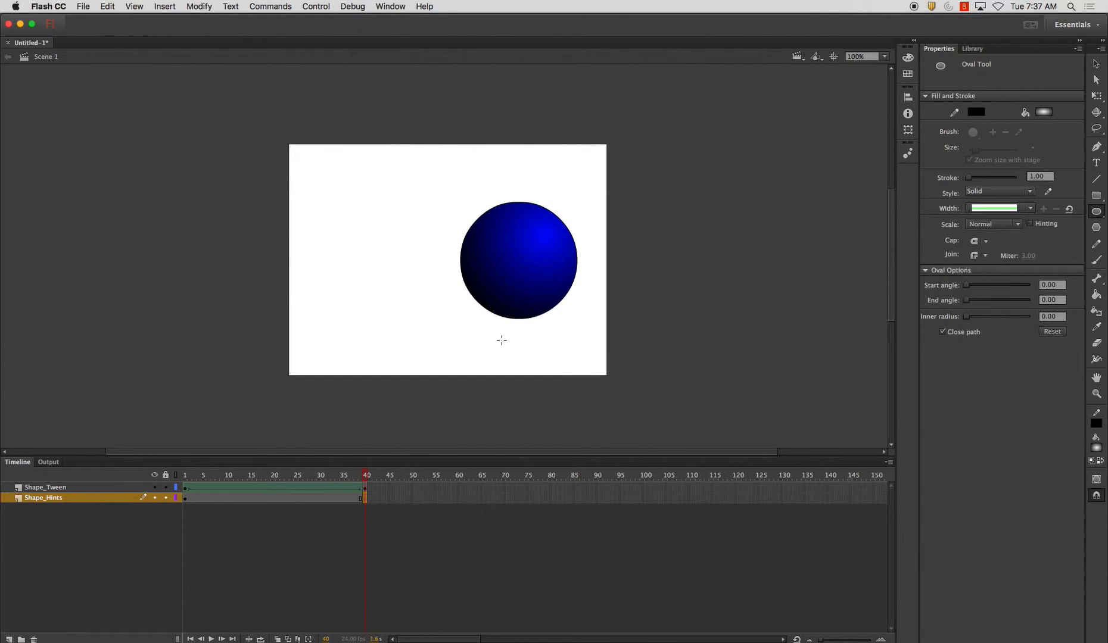
drag(539, 125, 669, 230)
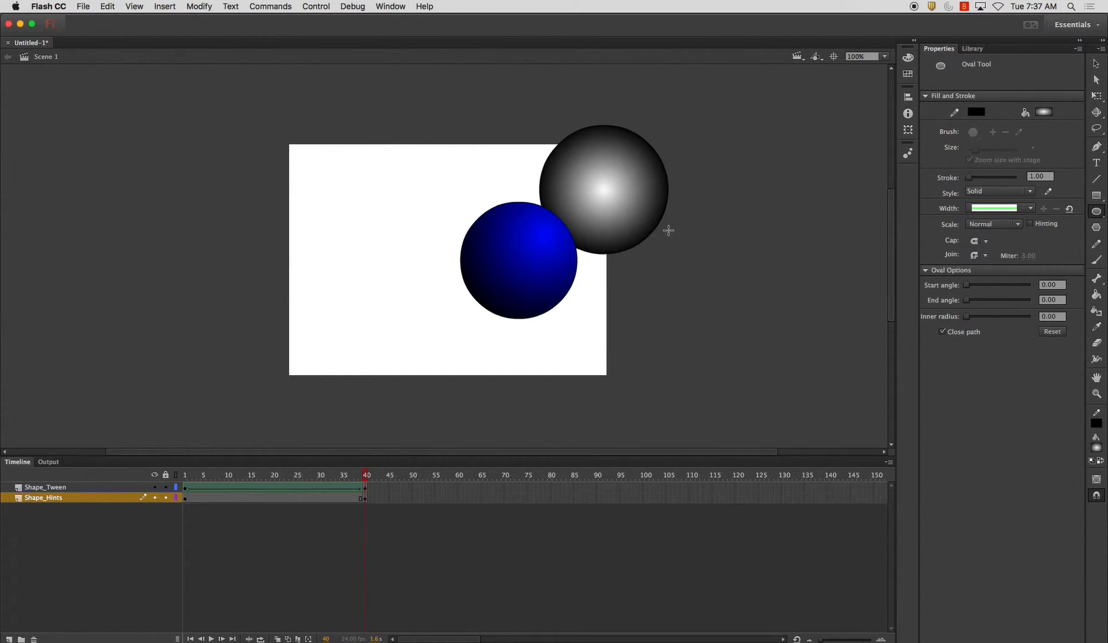
Step: Fill the new circle with the red radial gradient, placing its highlight toward the circle's upper right
click(1099, 448)
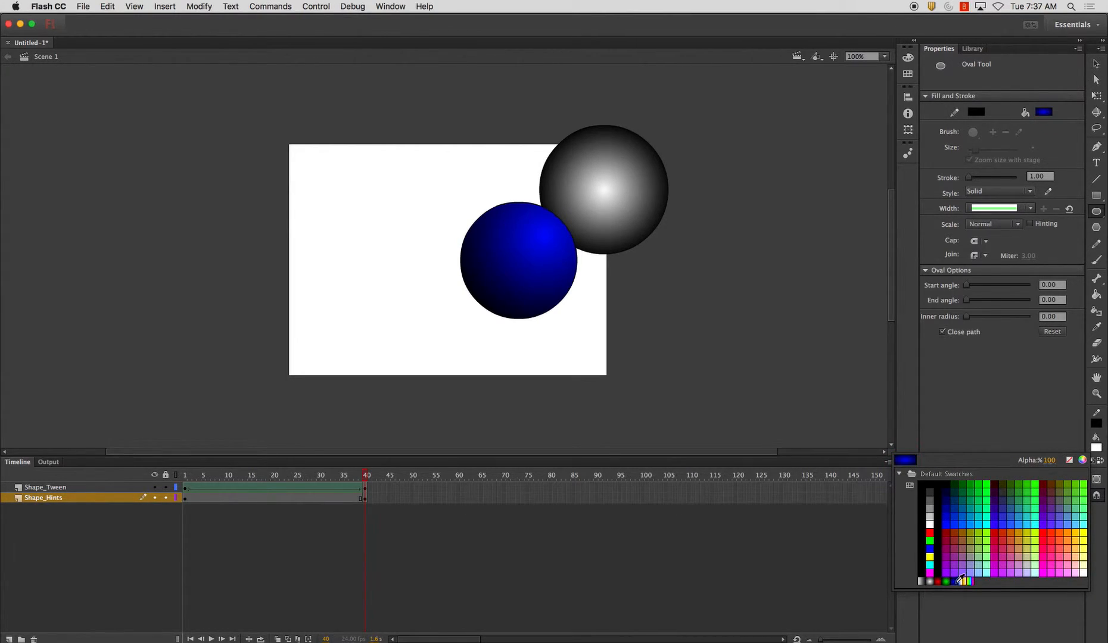
click(938, 580)
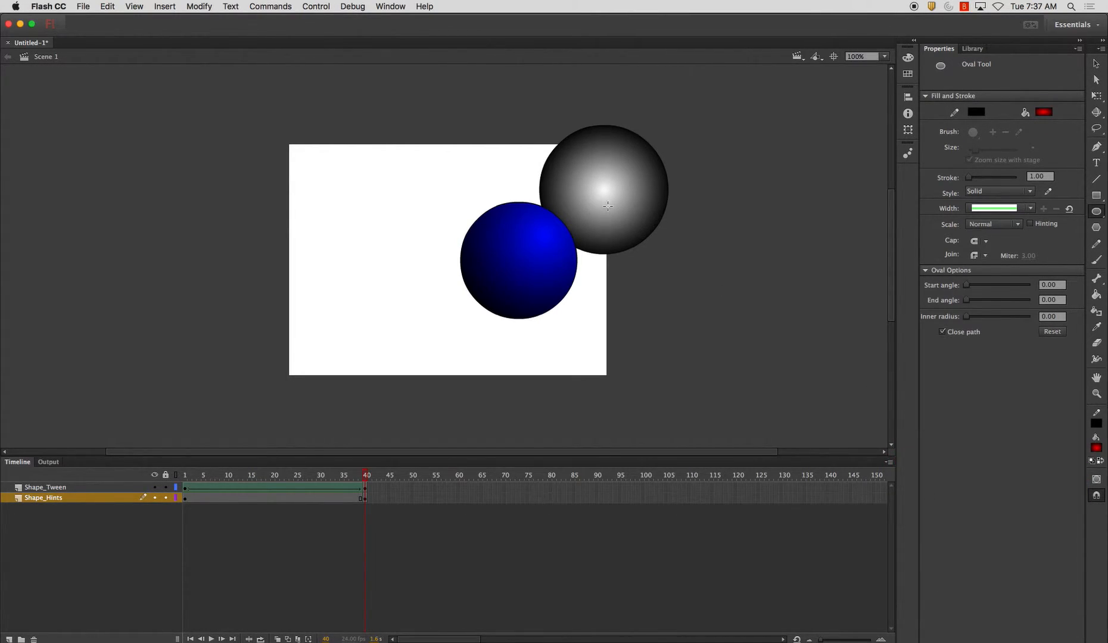
key(k)
click(620, 176)
click(623, 157)
click(1098, 64)
Step: Create a shape tween between frames 1 and 40 of the Shape_Hints layer
click(252, 499)
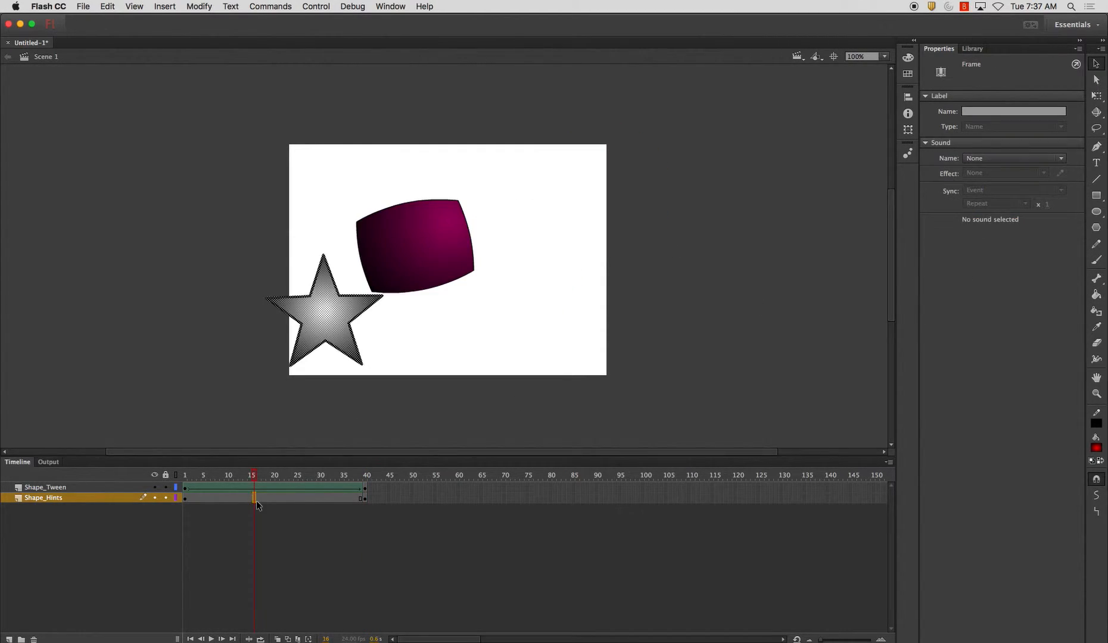
right_click(254, 499)
click(331, 353)
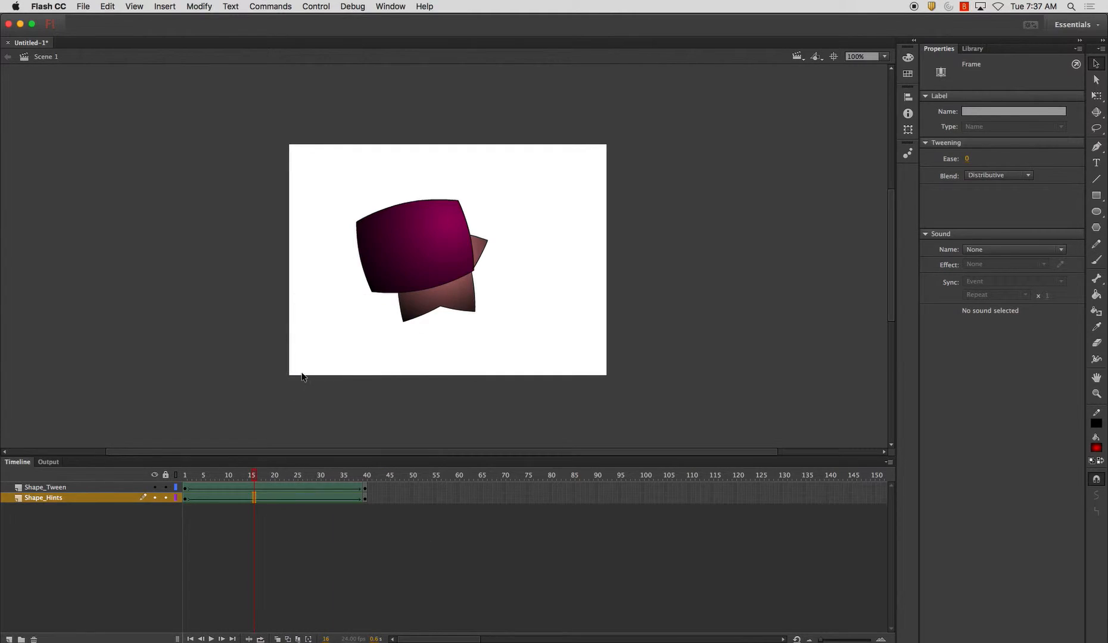
Step: Hide the Shape_Tween layer and scrub through the star's tween, ending at frame 1
click(185, 475)
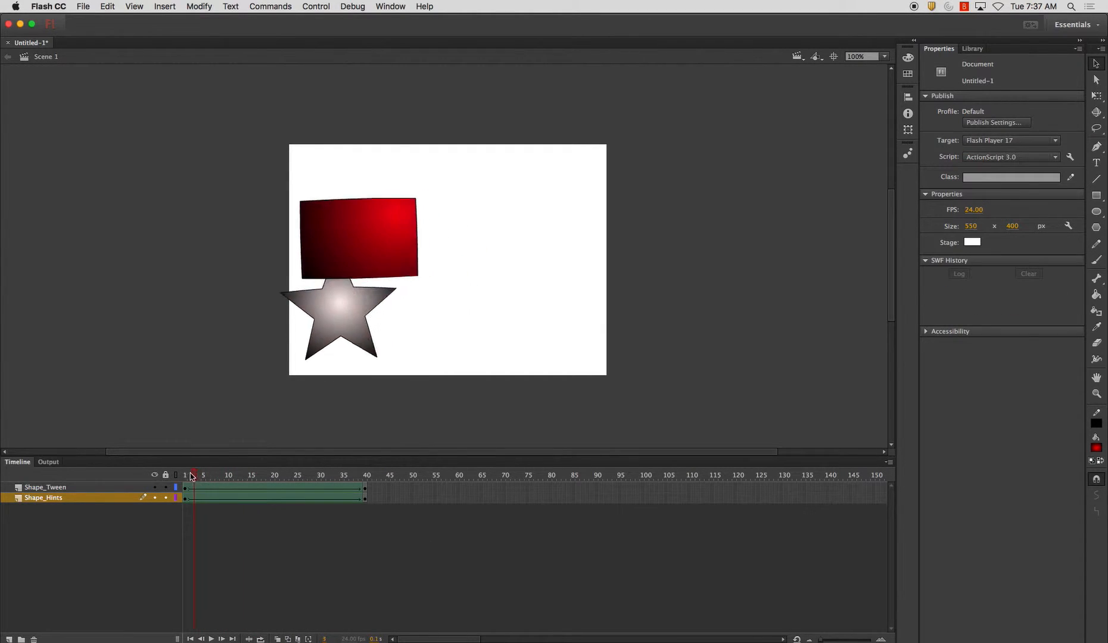
click(154, 488)
drag(188, 480, 145, 455)
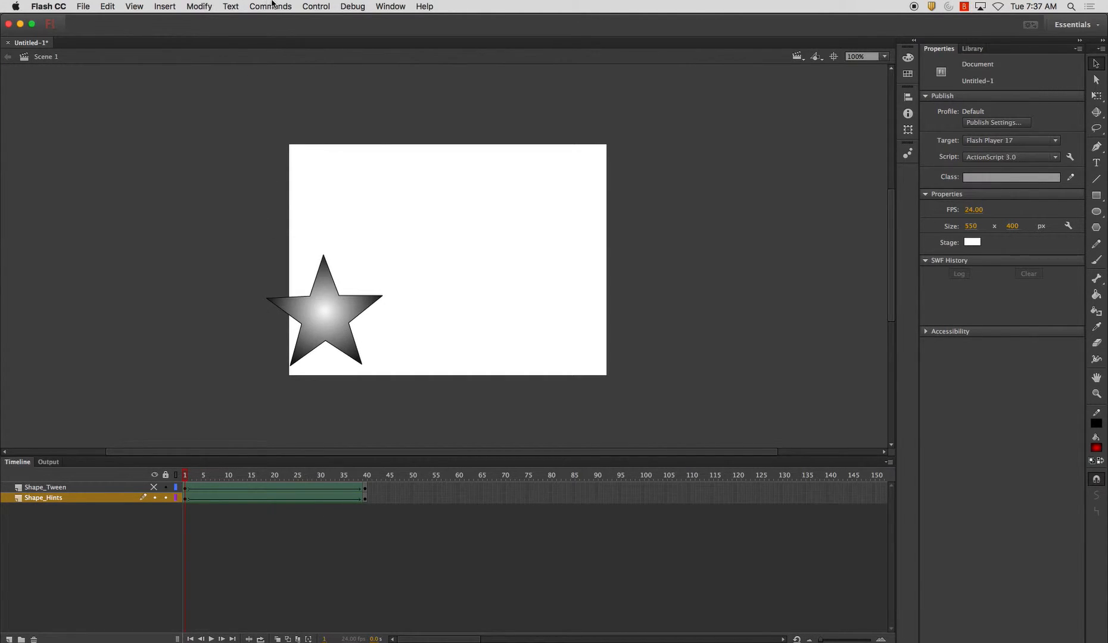
Step: Add a shape hint at frame 1 and place it on the star's top point
click(197, 7)
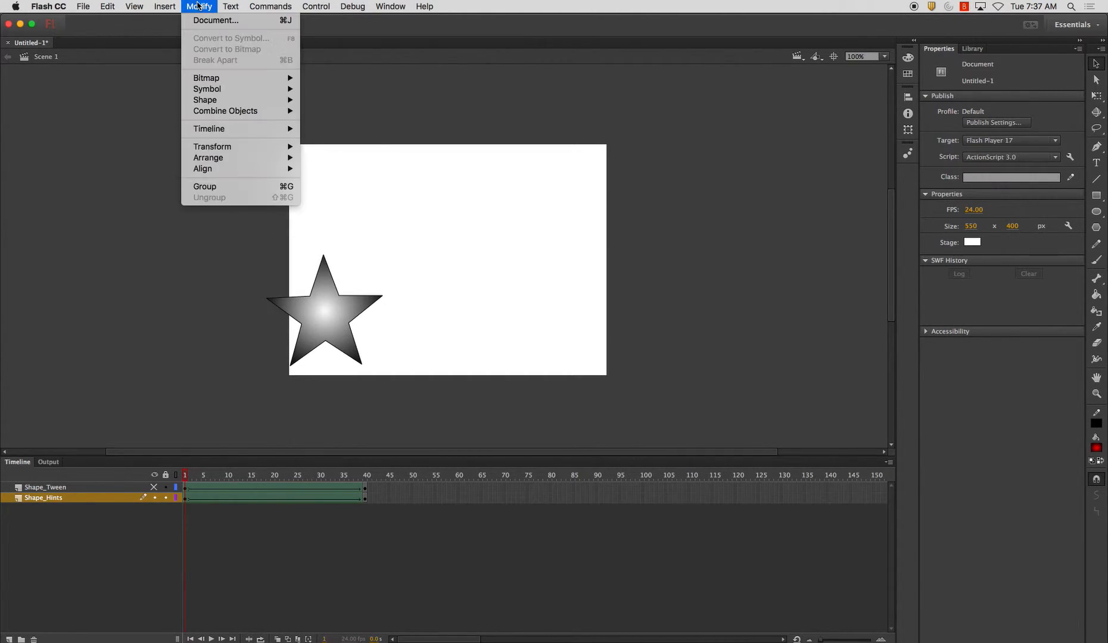
mouse_move(228, 100)
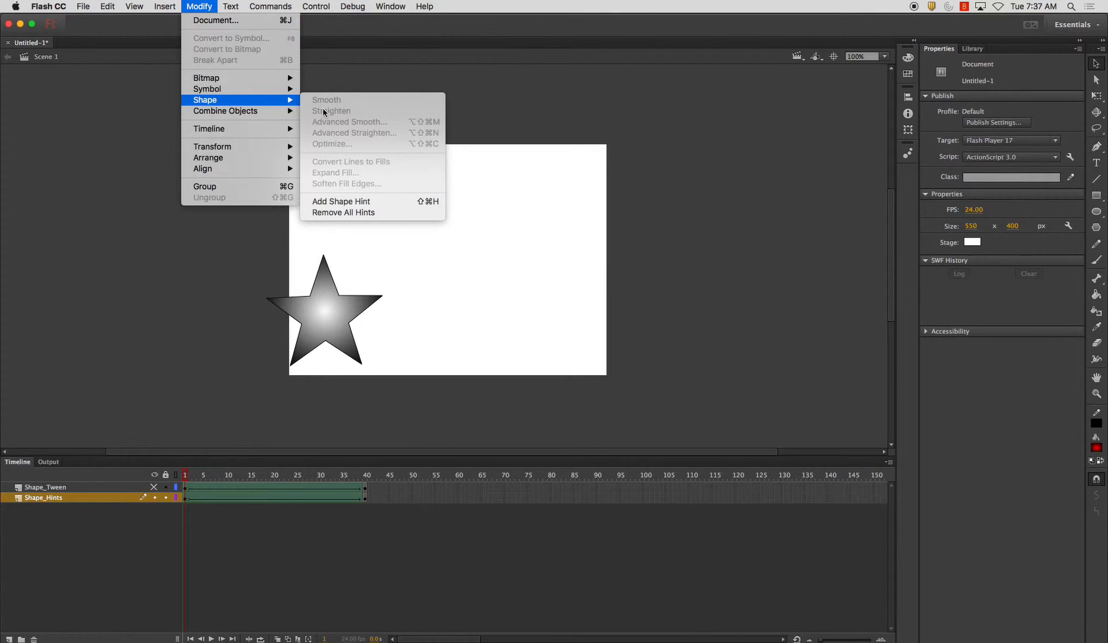
click(345, 202)
drag(325, 311, 323, 254)
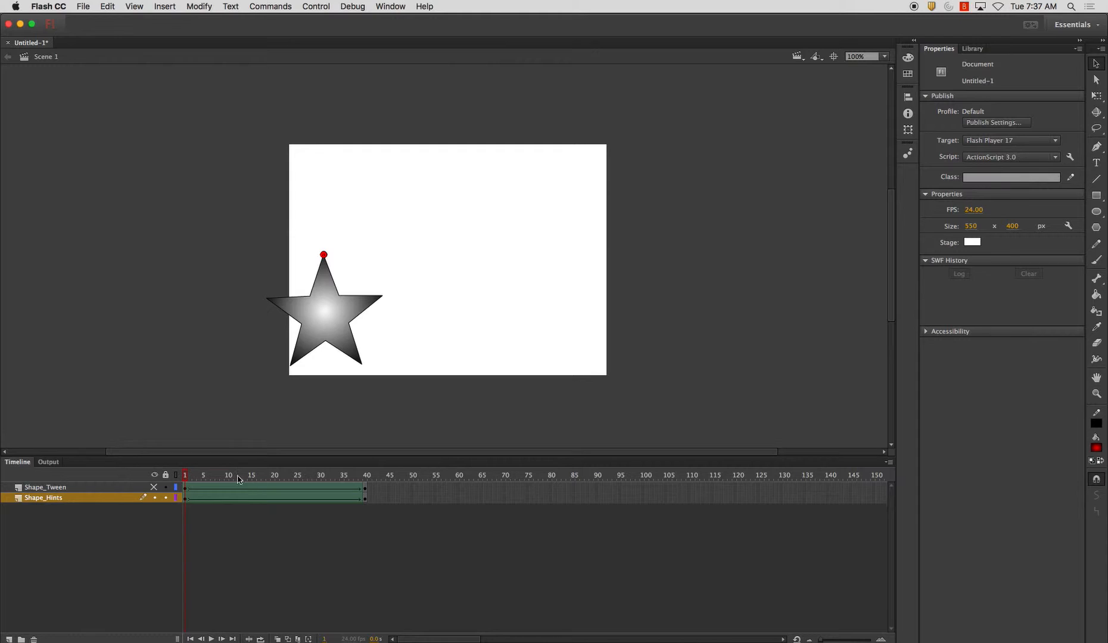
Step: Move the matching hint at frame 40 to the circle's bottom edge and play back the tween
drag(192, 477, 366, 477)
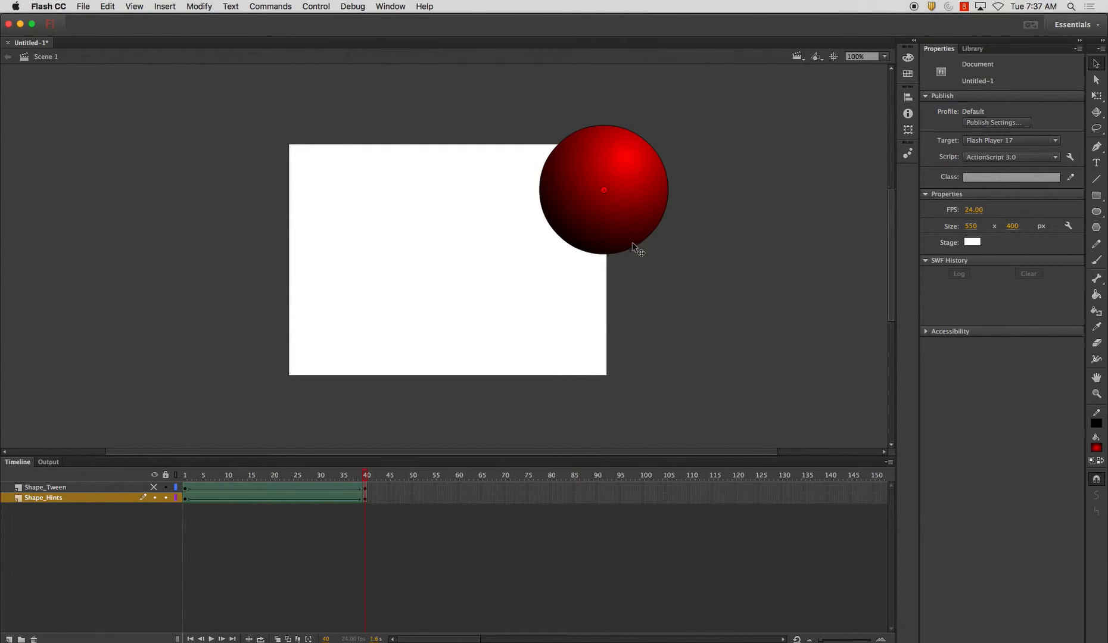
mouse_move(604, 190)
mouse_down()
mouse_move(602, 254)
mouse_move(623, 218)
mouse_move(615, 206)
mouse_up()
drag(611, 207, 604, 255)
drag(362, 477, 404, 476)
key(Return)
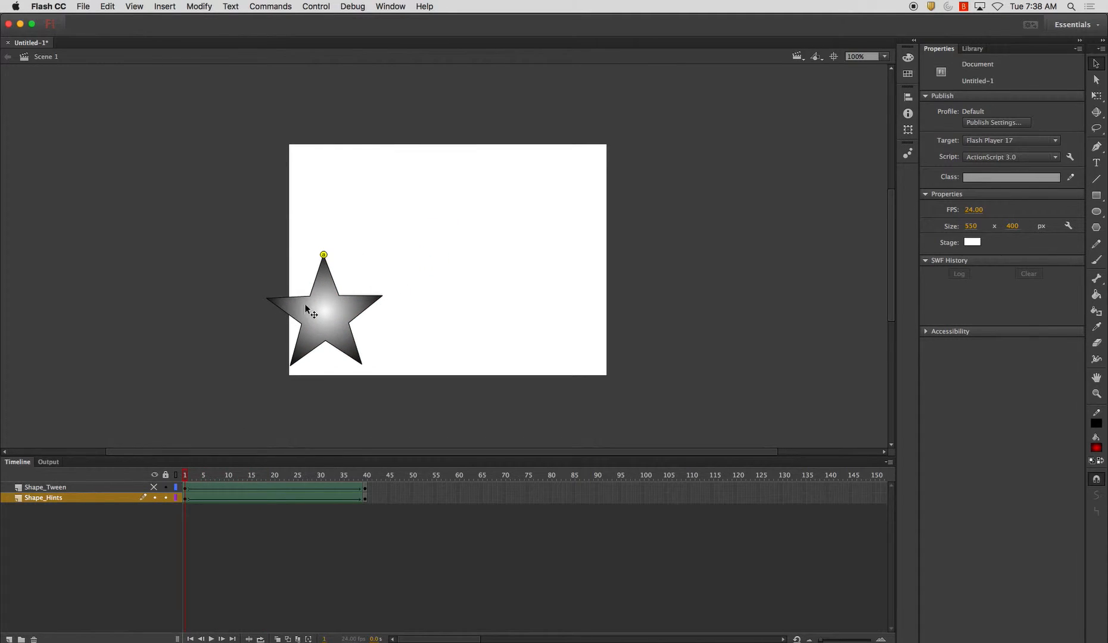
Step: Add a second shape hint at frame 1 and place it on the star's lower inner notch
click(197, 7)
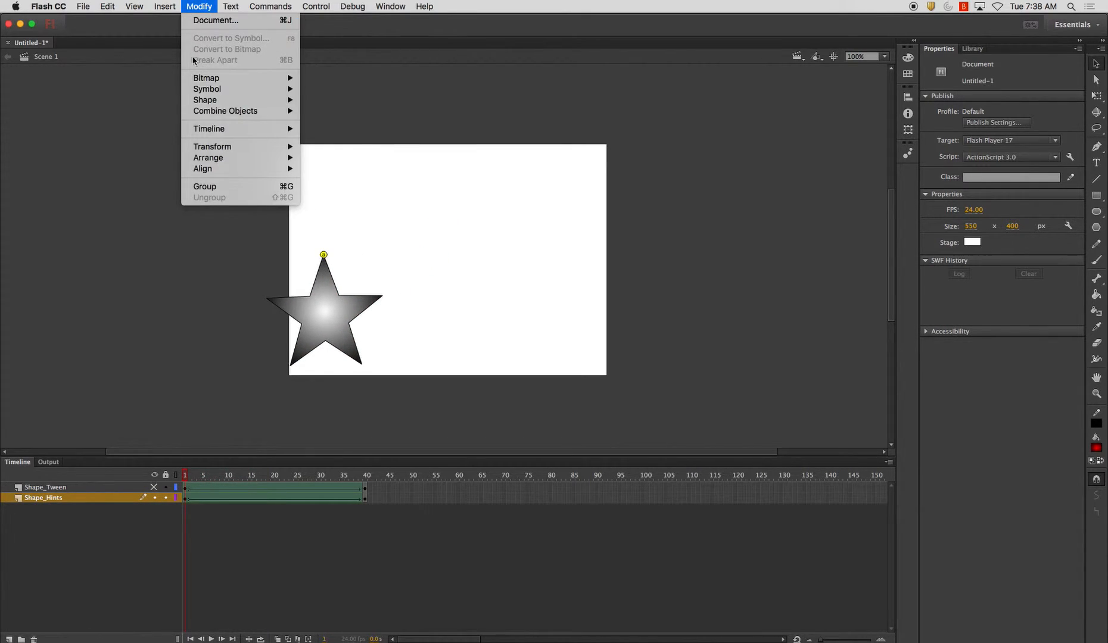
mouse_move(211, 102)
click(357, 204)
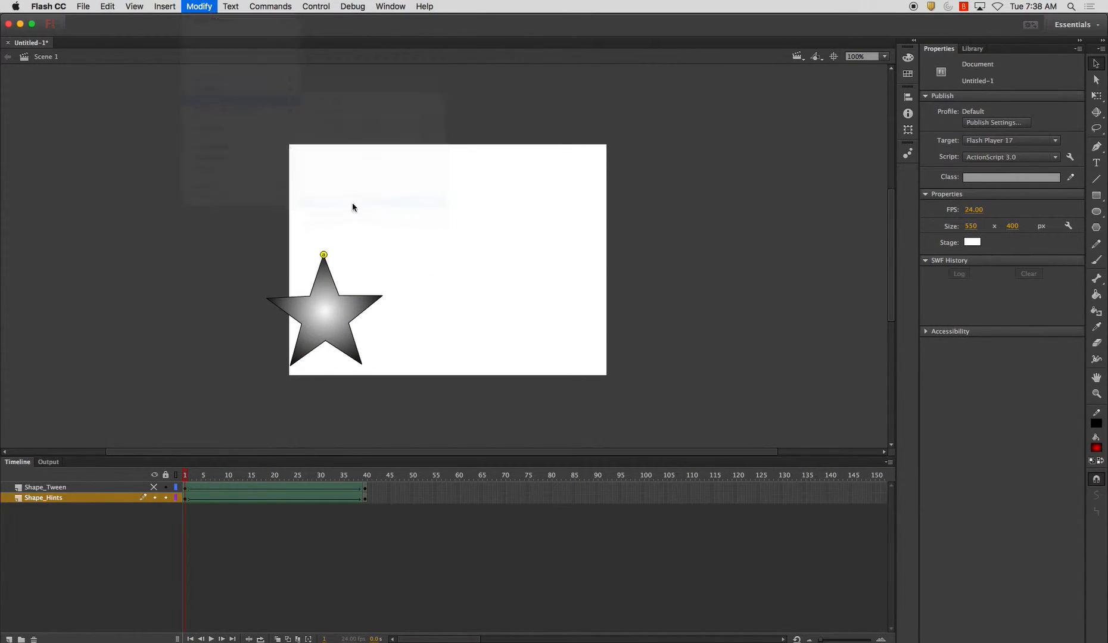
drag(325, 327, 326, 342)
Step: Move the second hint at frame 40 to the circle's top edge and scrub through the tween
drag(274, 475, 365, 475)
drag(605, 183, 606, 127)
drag(296, 475, 466, 496)
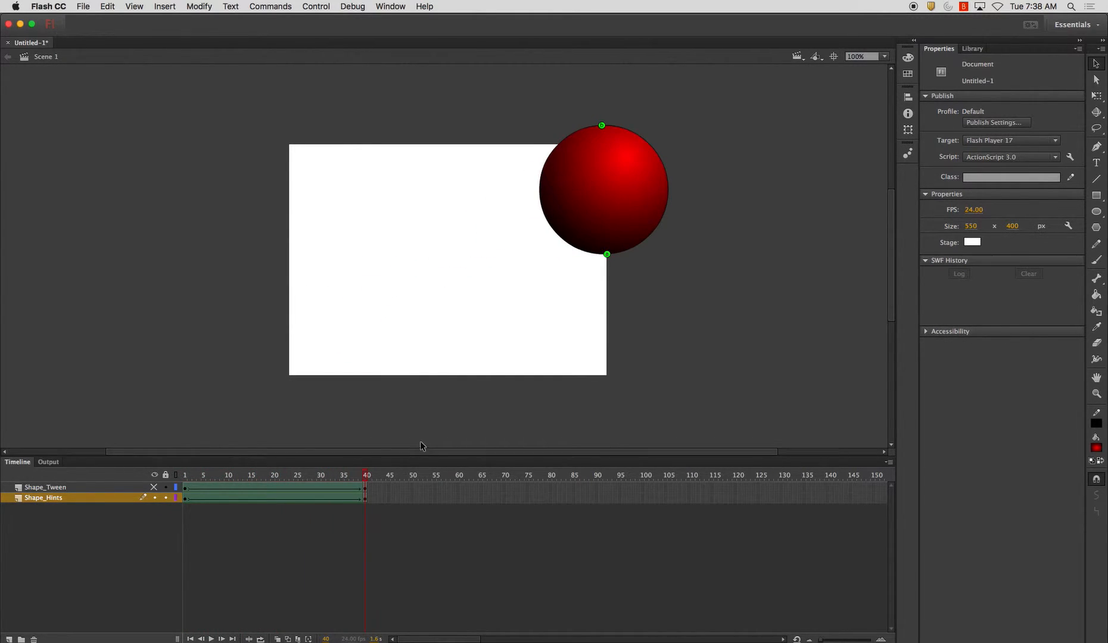
Step: Add a third shape hint at frame 1 and place it on the star's left point
click(182, 489)
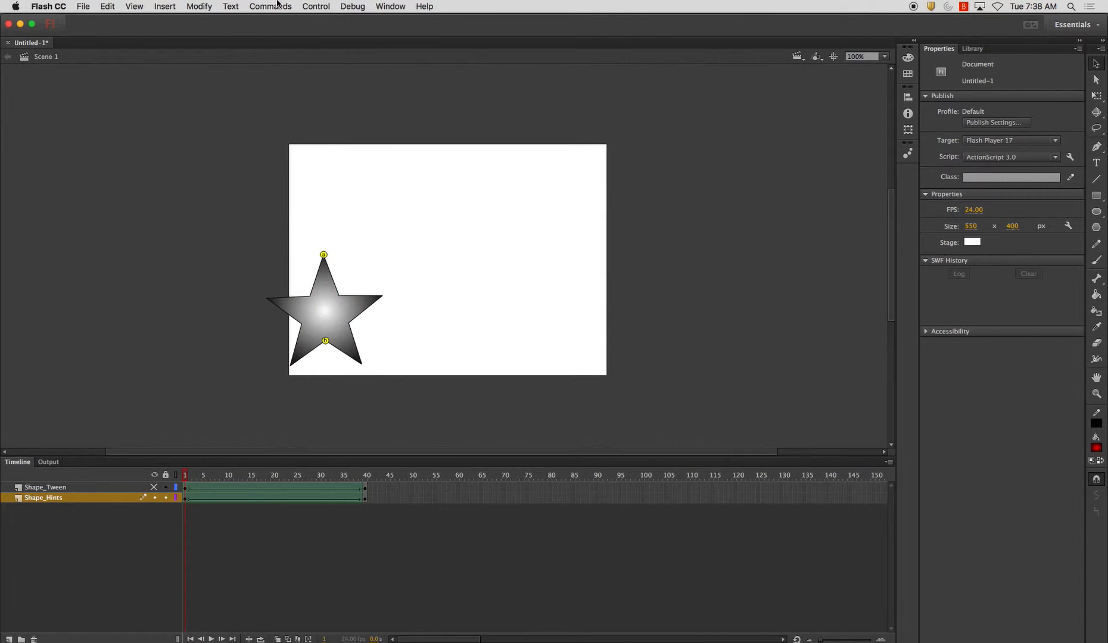
click(203, 7)
mouse_move(236, 102)
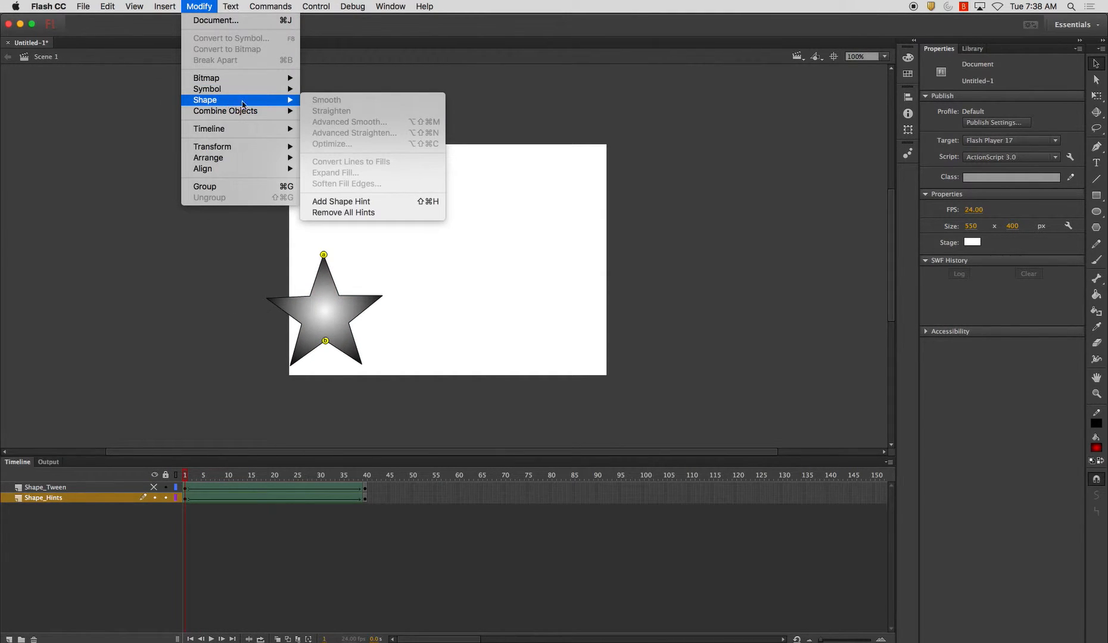
click(340, 202)
drag(324, 310, 266, 299)
Step: Move the third hint at frame 40 to the circle's right edge and play back the tween
drag(188, 480, 415, 482)
drag(604, 189, 668, 187)
key(Return)
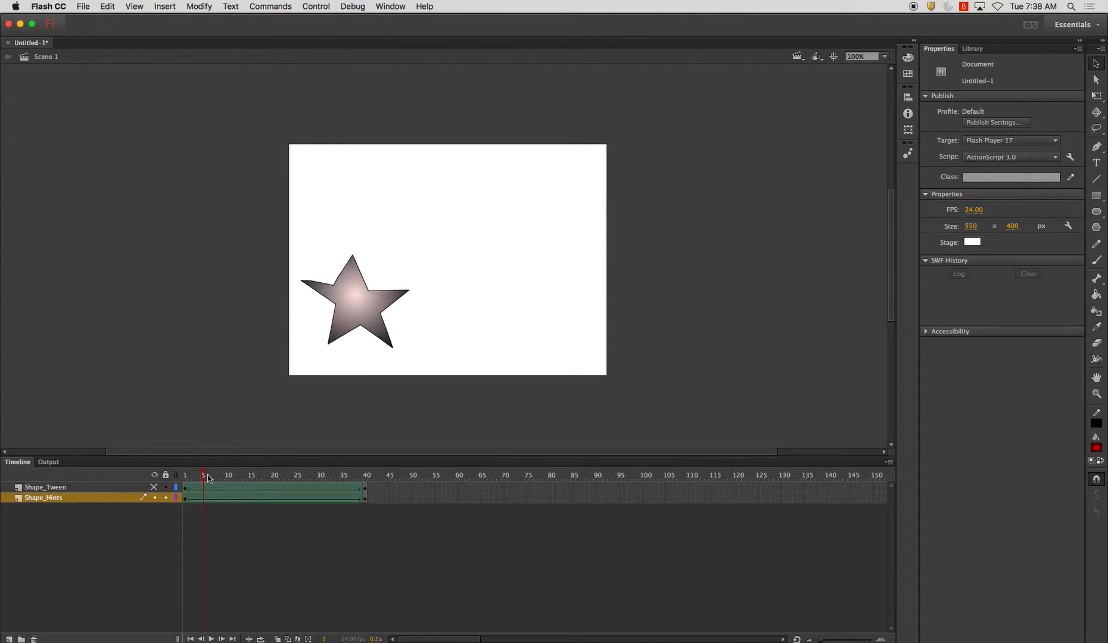
Step: Add a fourth shape hint at frame 1 and place it on the star's right point
drag(286, 491, 104, 479)
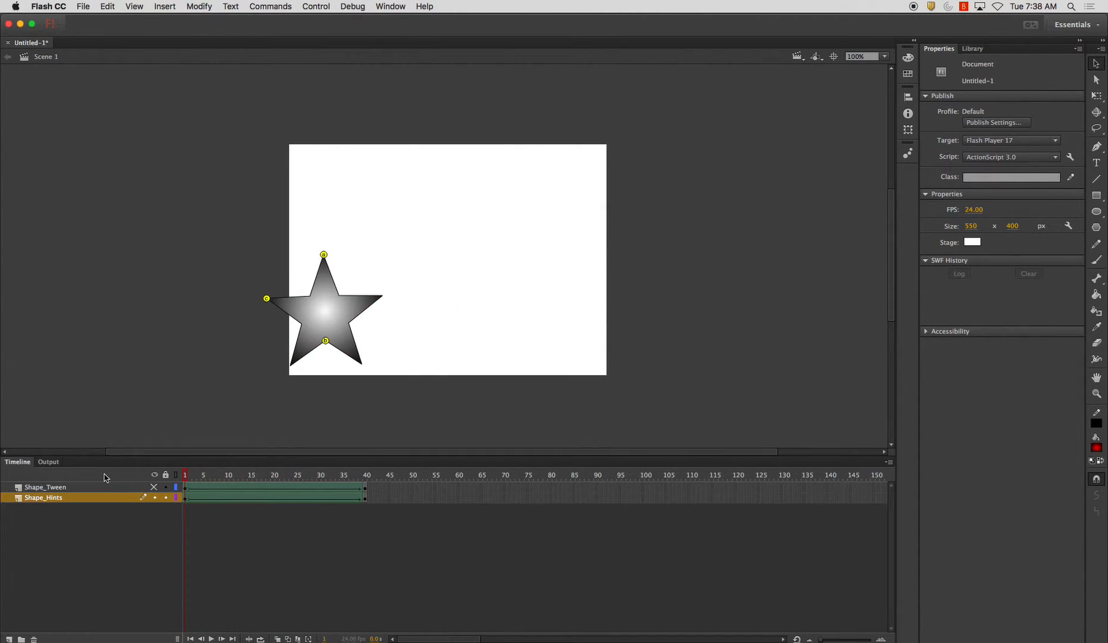
click(199, 7)
mouse_move(218, 102)
click(354, 199)
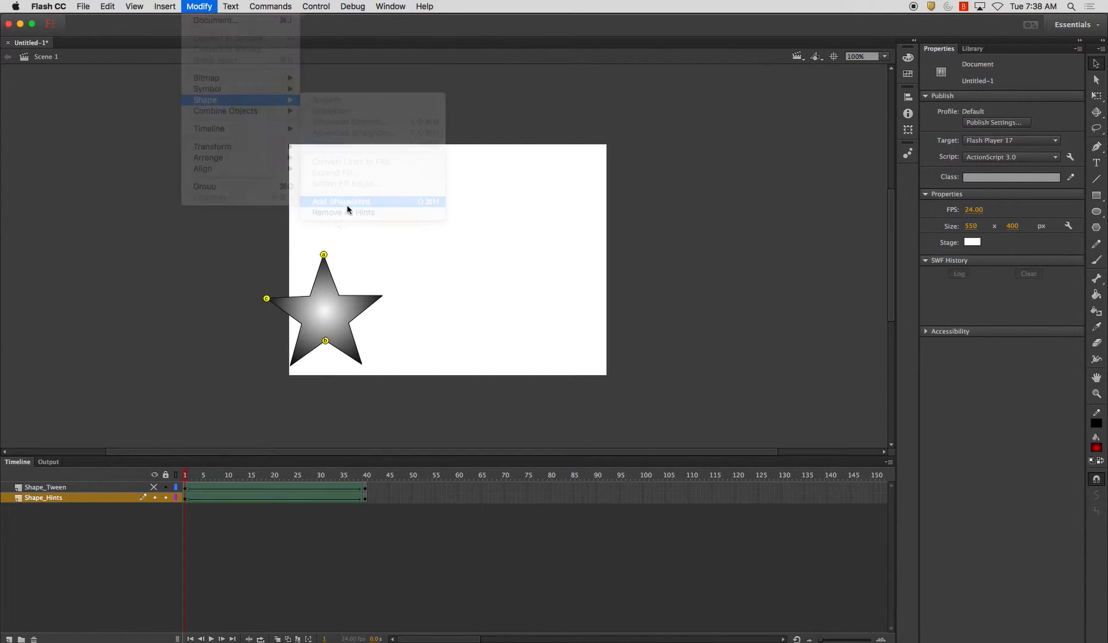
drag(323, 311, 384, 299)
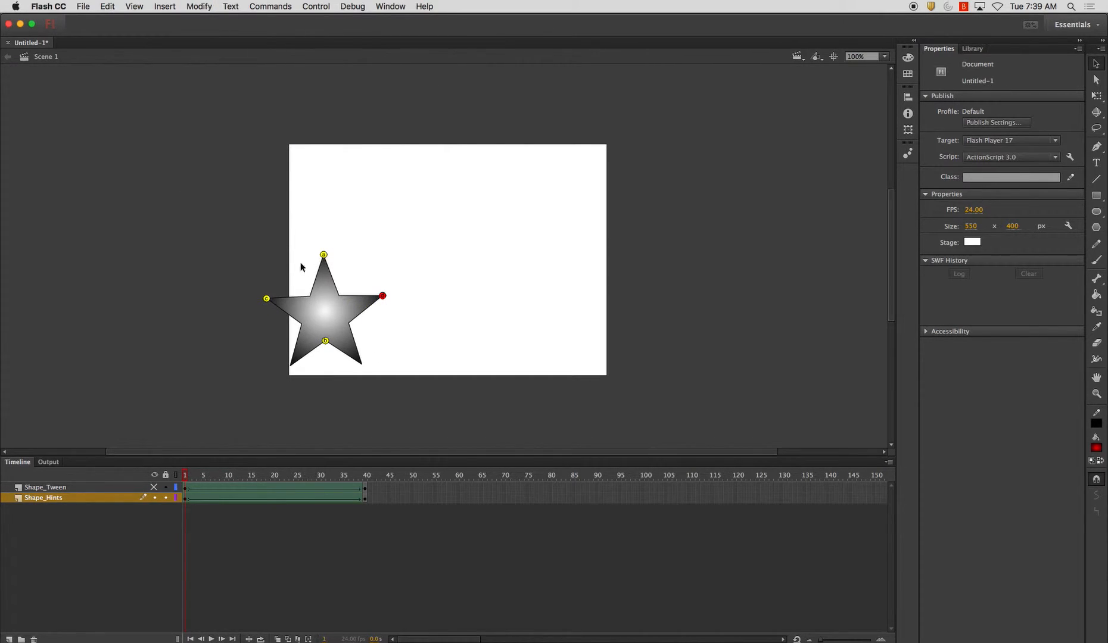
Step: Move the fourth hint at frame 40 to the circle's left edge and preview the tween
drag(187, 474, 443, 487)
drag(603, 189, 539, 189)
drag(190, 476, 366, 484)
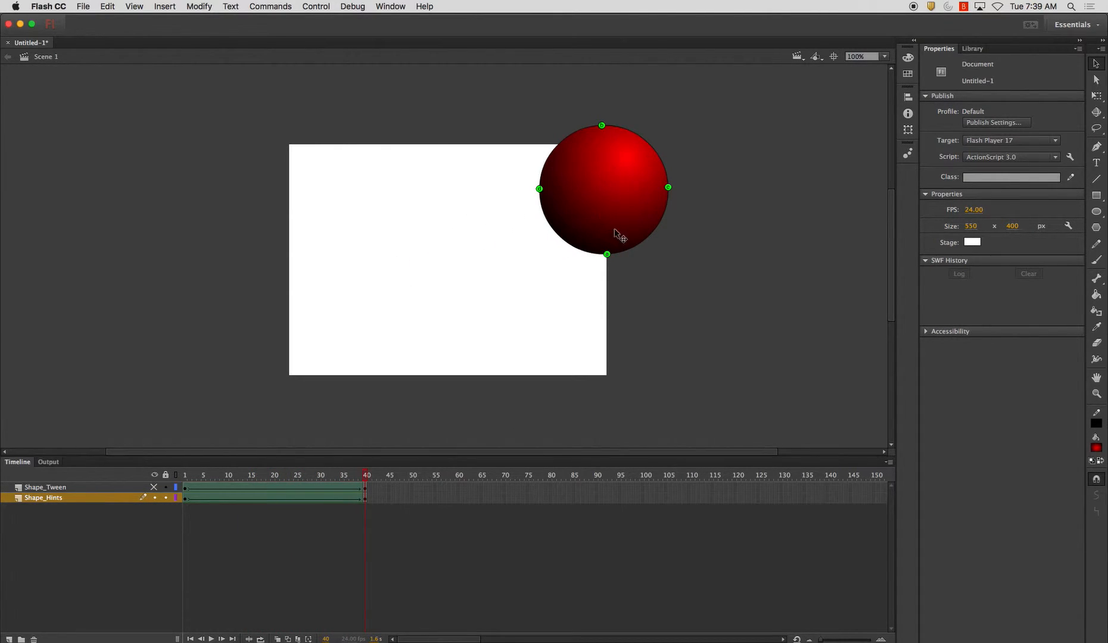
mouse_move(365, 493)
mouse_down()
mouse_move(247, 482)
mouse_move(365, 483)
mouse_up()
key(Return)
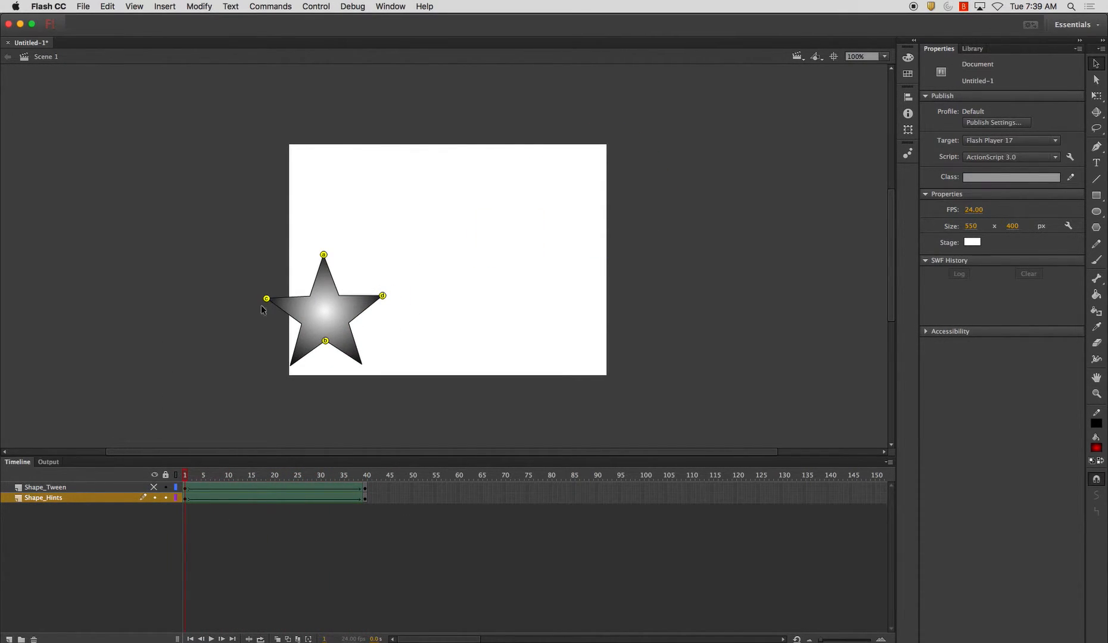
Step: Make the Shape_Tween layer visible again and preview both shape tweens together
click(156, 488)
key(Return)
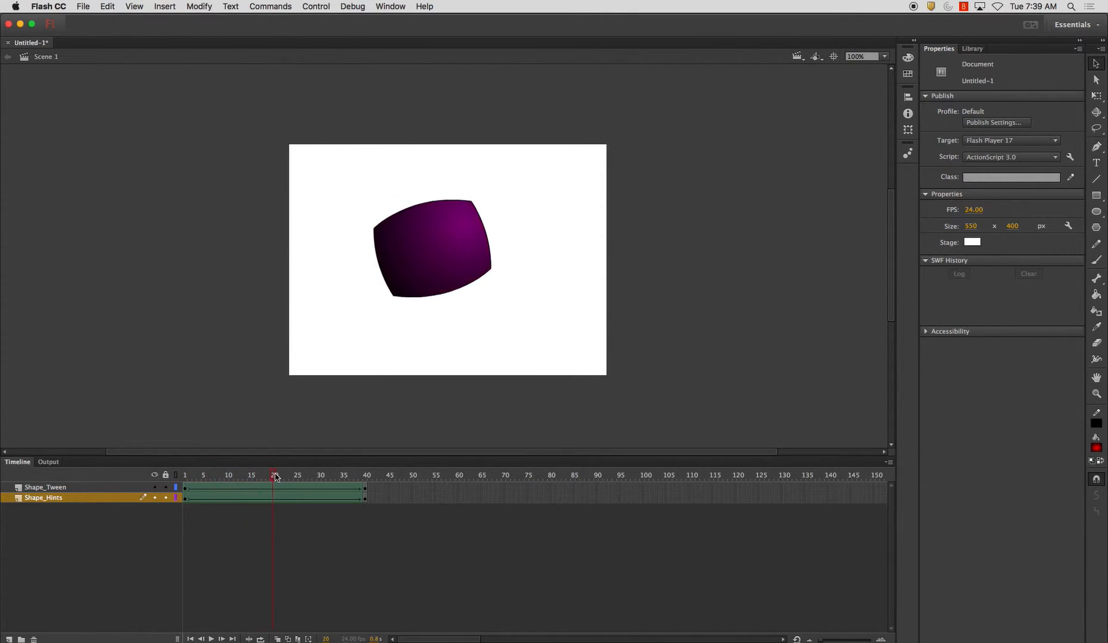
drag(415, 470, 167, 474)
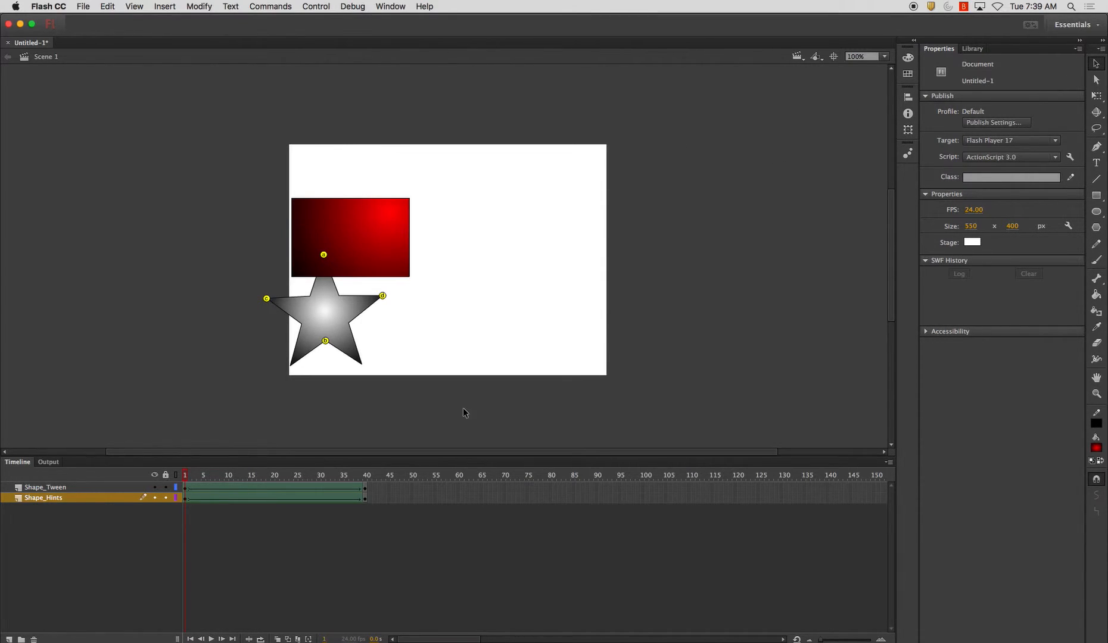
mouse_move(191, 478)
mouse_down()
mouse_move(393, 474)
mouse_move(185, 477)
mouse_up()
mouse_move(188, 477)
mouse_down()
mouse_move(327, 476)
mouse_move(172, 476)
mouse_move(377, 484)
mouse_move(177, 486)
mouse_move(344, 489)
mouse_move(185, 476)
mouse_up()
Step: Bend the top edge of the red rectangle on Shape_Tween at frame 1 downward into a deep curve and scrub the tween
click(65, 488)
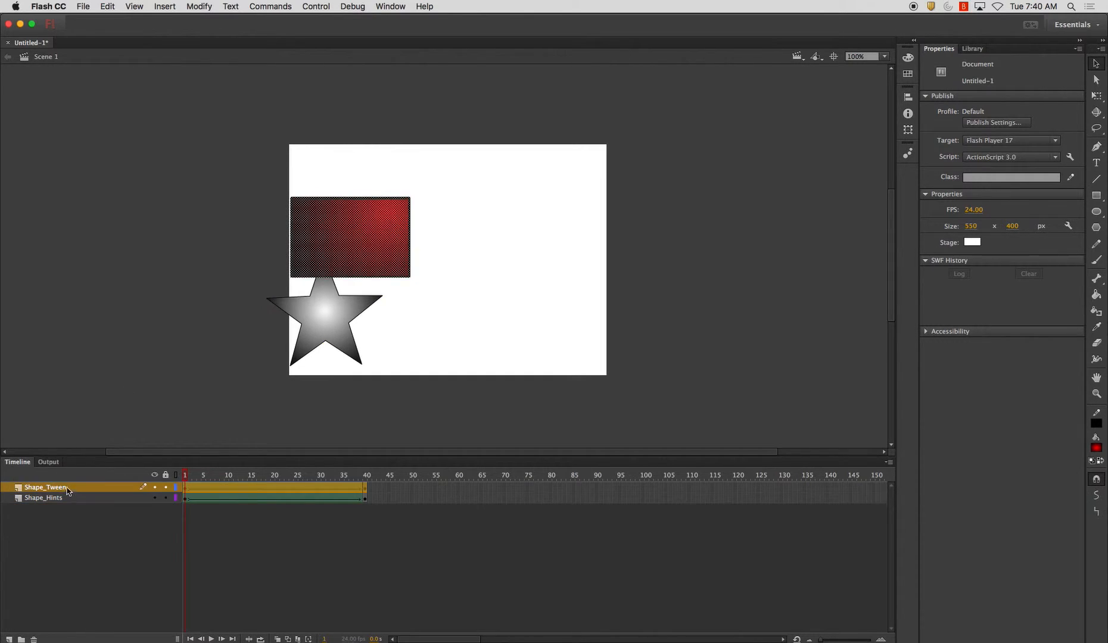
click(357, 187)
drag(352, 201, 350, 255)
mouse_move(194, 476)
mouse_down()
mouse_move(408, 476)
mouse_move(182, 476)
mouse_up()
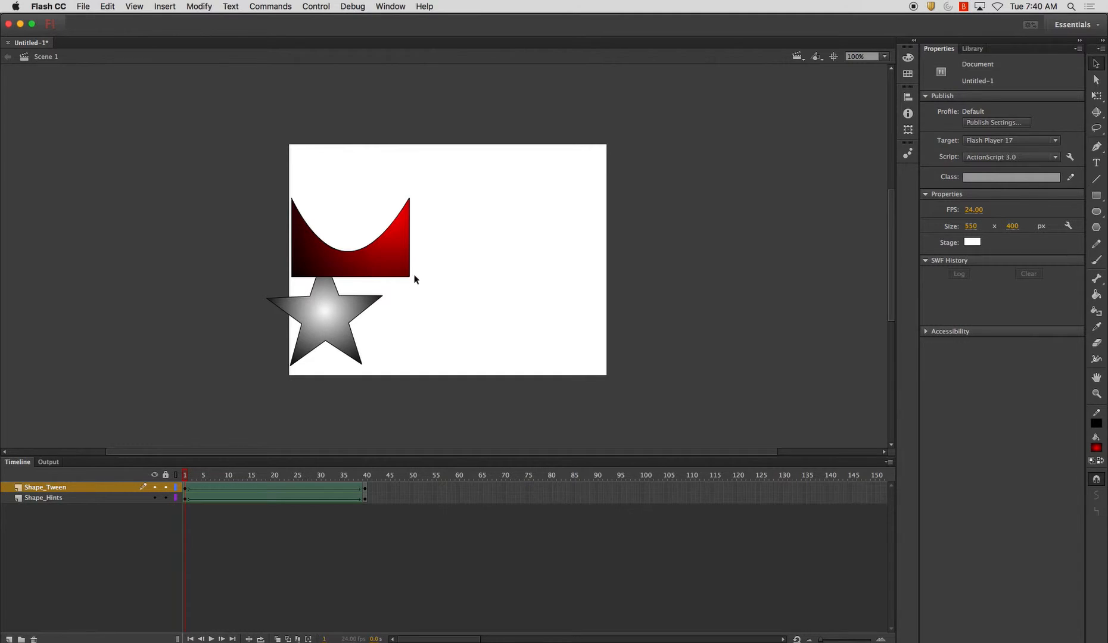
Step: Reshape the red shape at frame 1 by moving its two lower corners inward and bulging its left, right and lower-right edges outward
drag(409, 279, 386, 256)
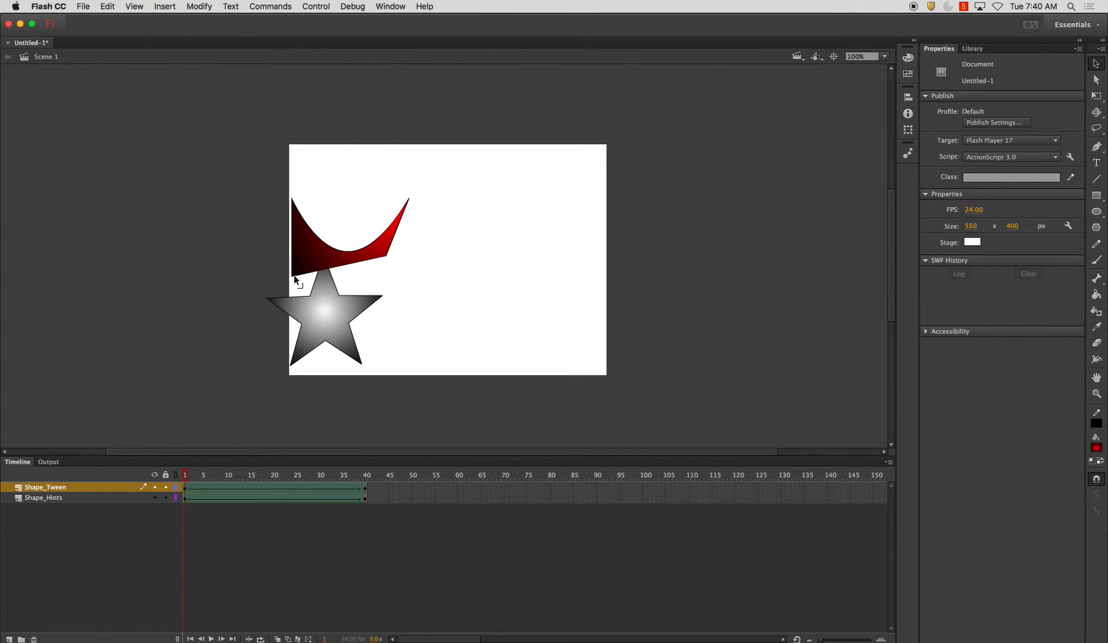
drag(291, 277, 332, 315)
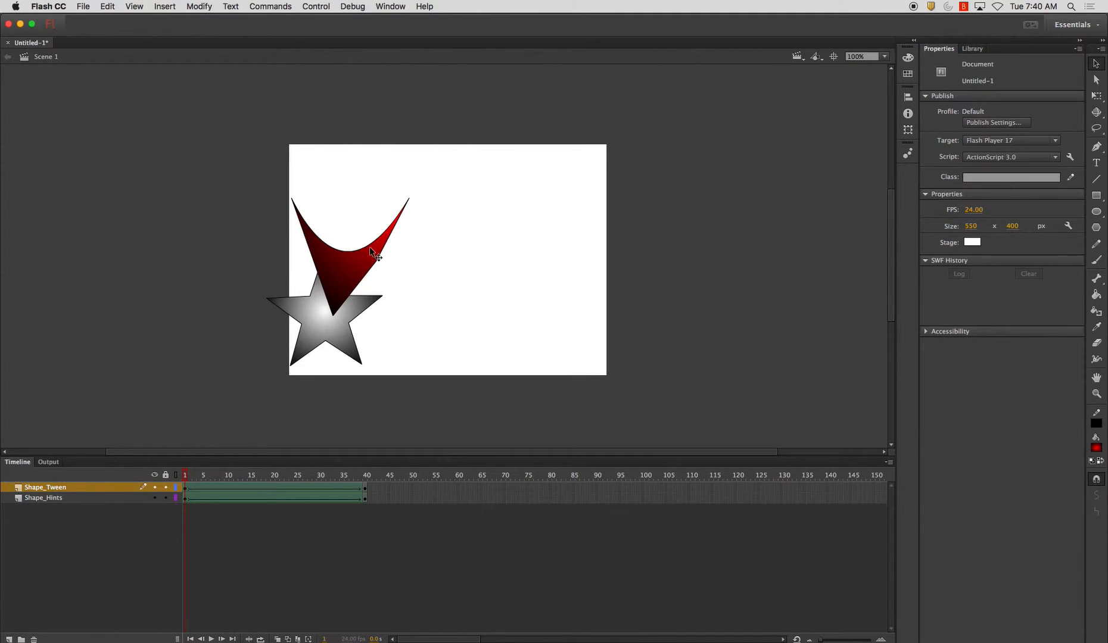
drag(354, 252, 243, 201)
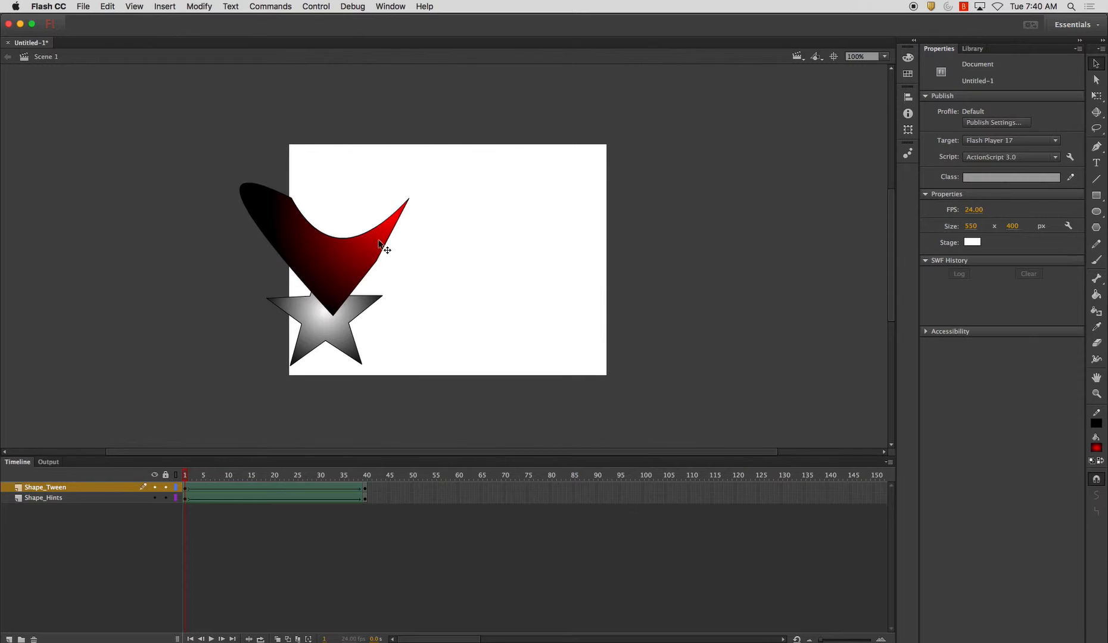
drag(390, 247, 441, 244)
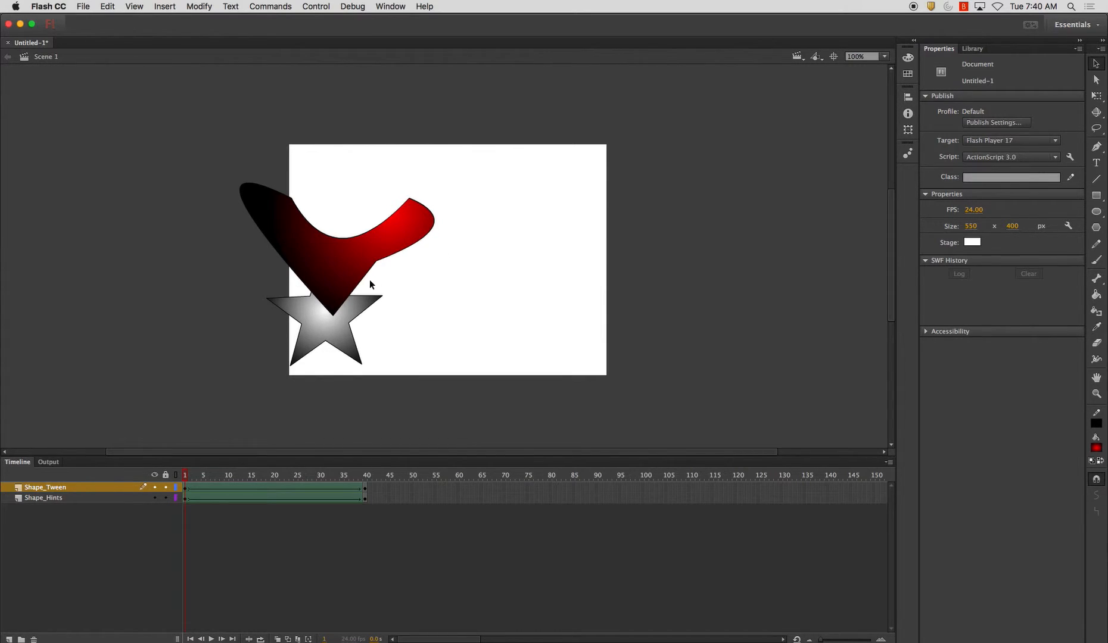
drag(349, 296, 366, 351)
drag(187, 480, 131, 442)
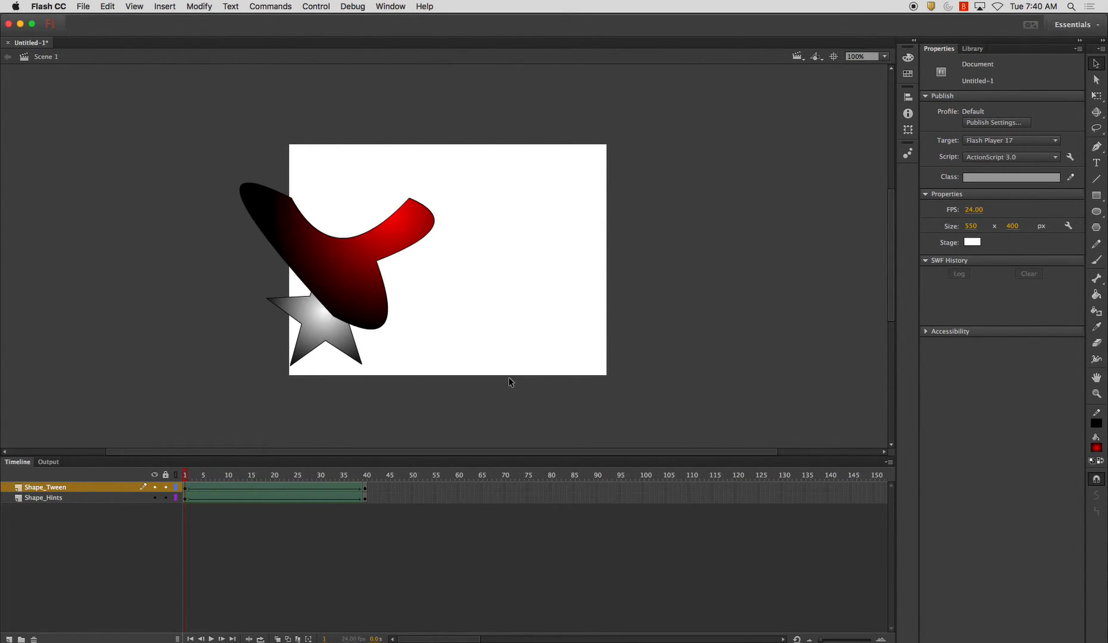
Step: Scrub between frames 1 and 40 to examine how the reshaped red form morphs into the blue circle
mouse_move(185, 480)
mouse_down()
mouse_move(387, 483)
mouse_move(168, 473)
mouse_up()
scroll(195, 476, right, 3)
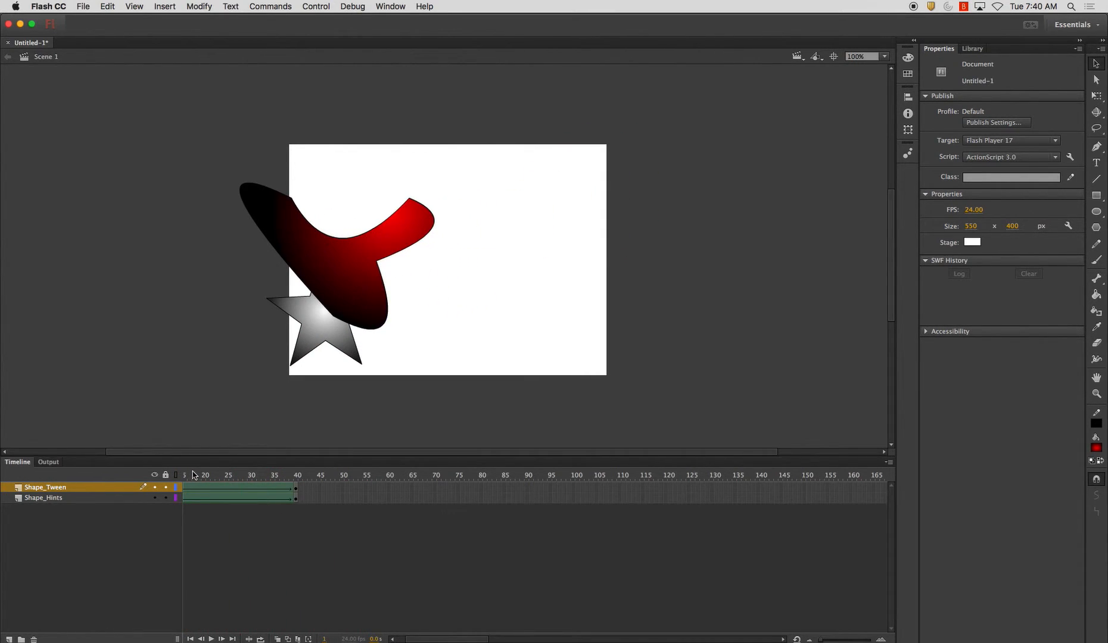
scroll(195, 476, left, 3)
drag(179, 475, 366, 477)
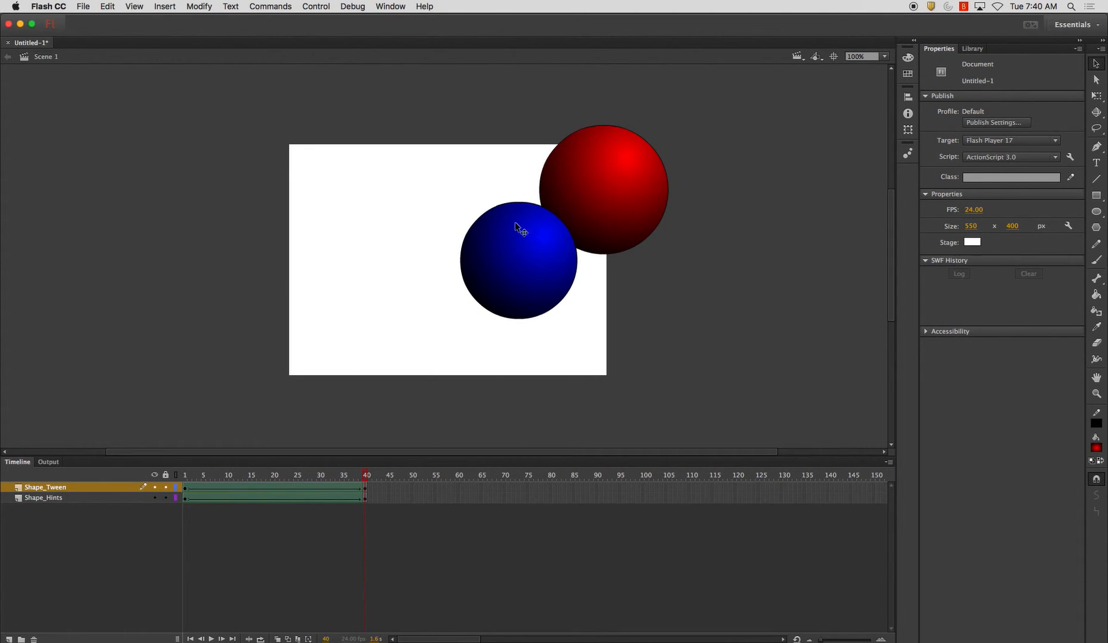
drag(230, 477, 176, 483)
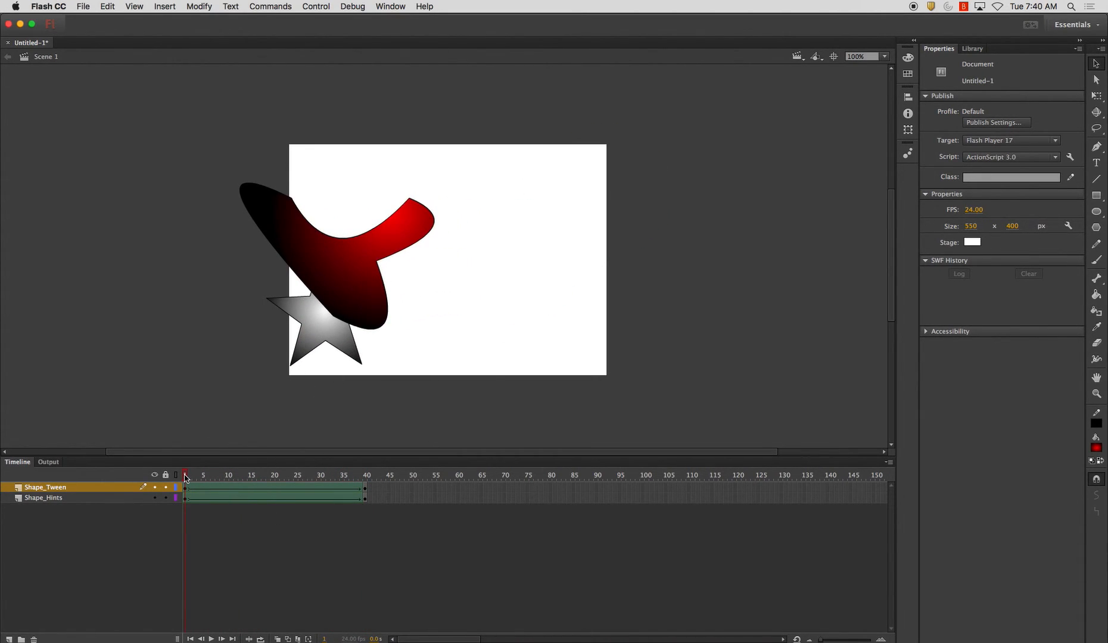
drag(186, 478, 384, 475)
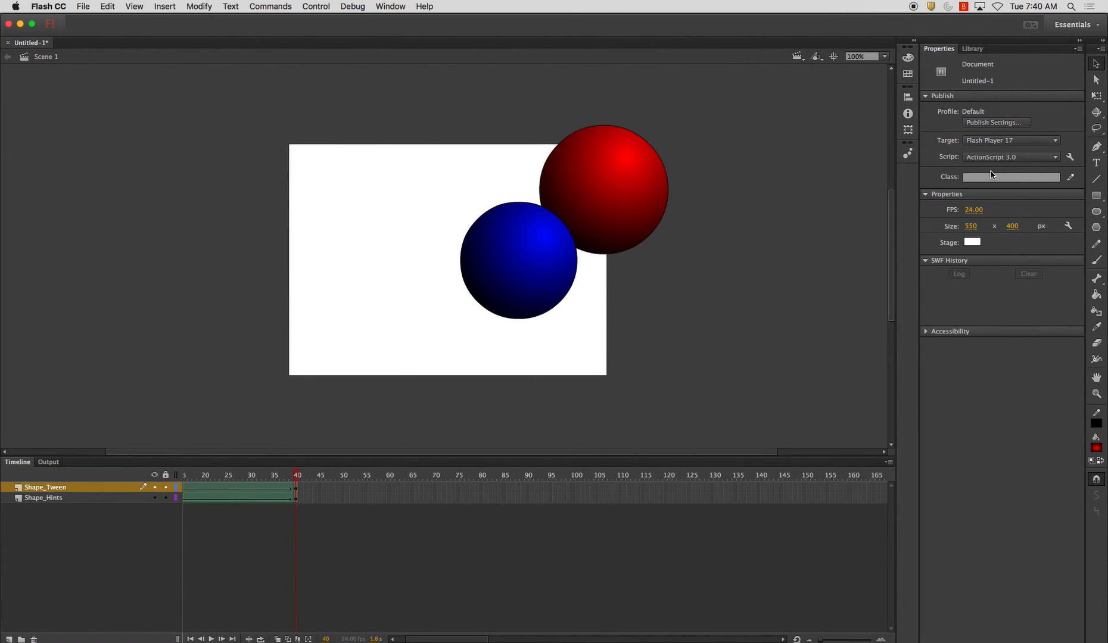